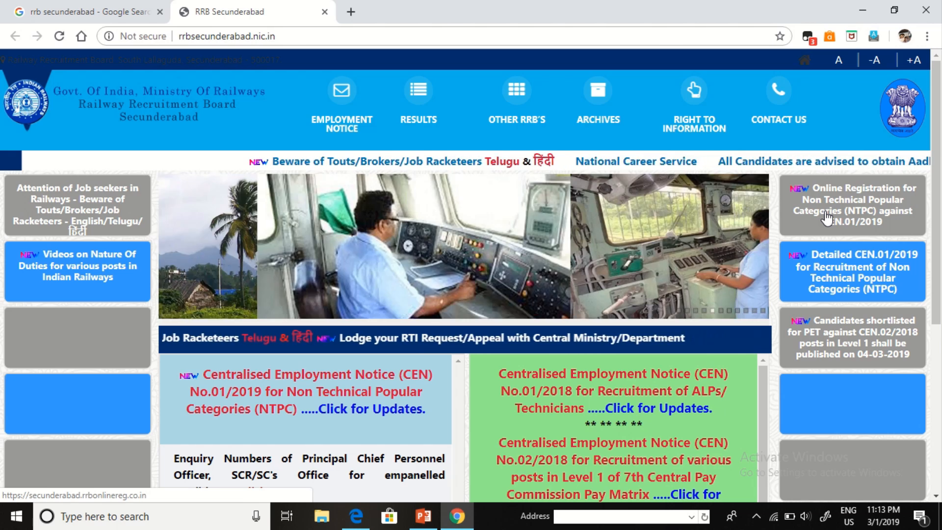
# Open the NTPC online registration link from the RRB Secunderabad notice panel.
pyautogui.click(827, 216)
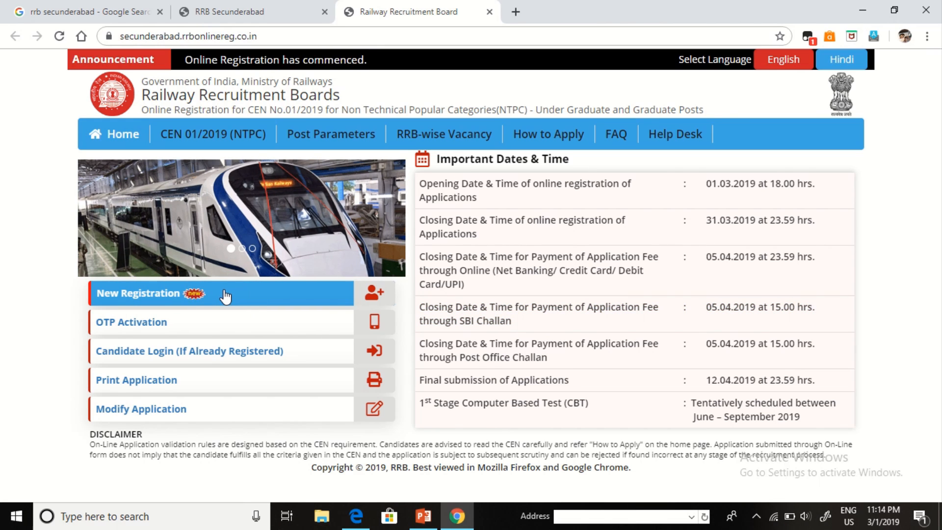
# Begin a new registration and choose RRB Secunderabad as the board.
pyautogui.click(177, 294)
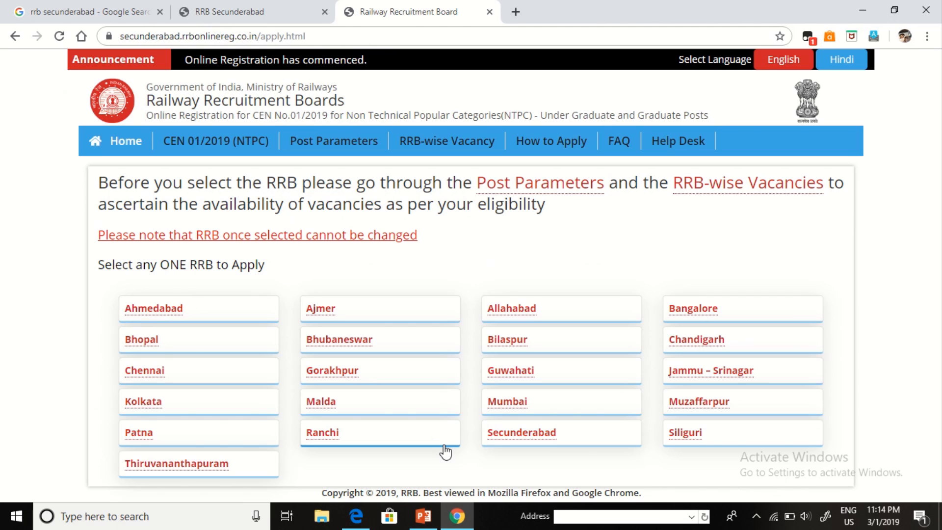
pyautogui.click(519, 441)
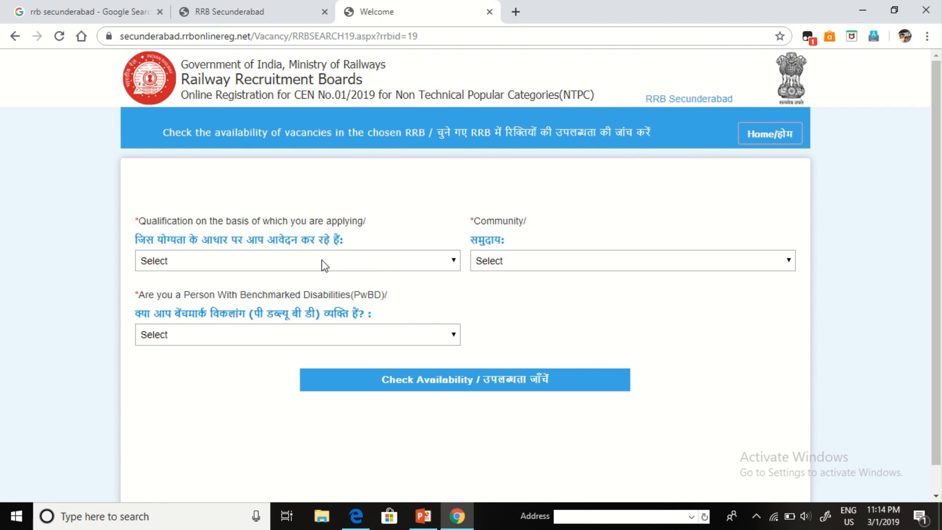
# Check vacancies for GRADUATE OR ITS EQUIVALENT, community UR and PwBD No.
pyautogui.click(299, 264)
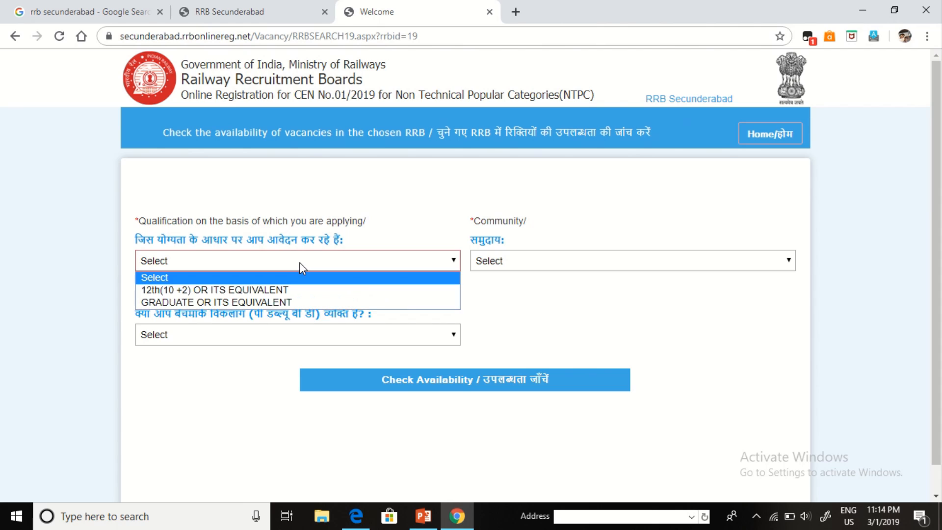
pyautogui.click(295, 300)
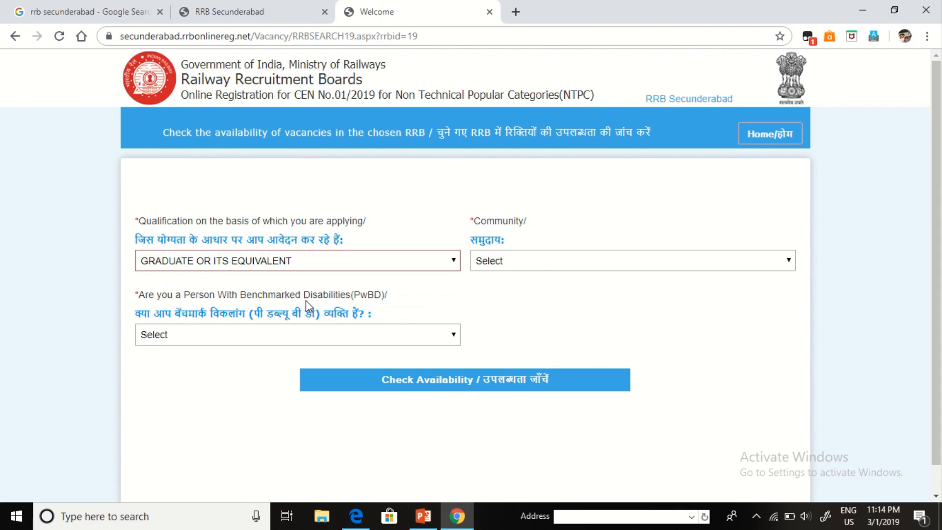
pyautogui.click(600, 255)
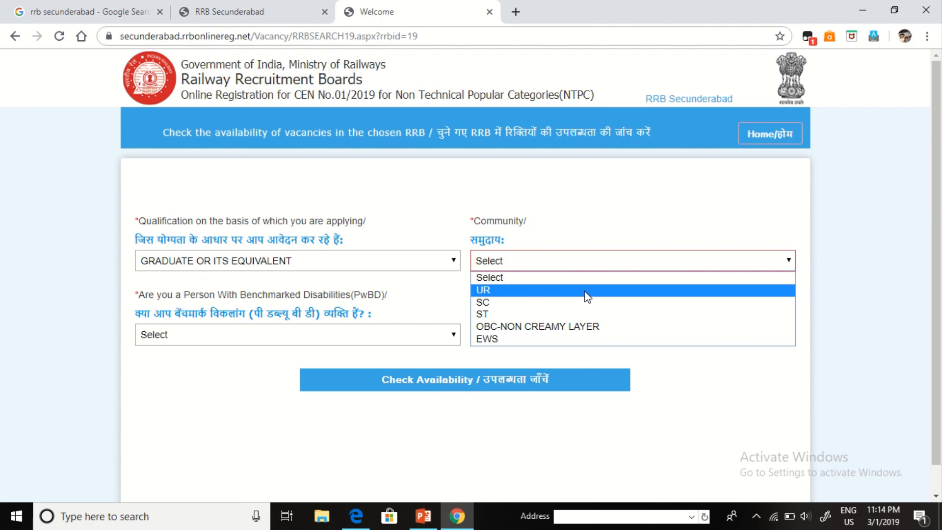
pyautogui.click(585, 292)
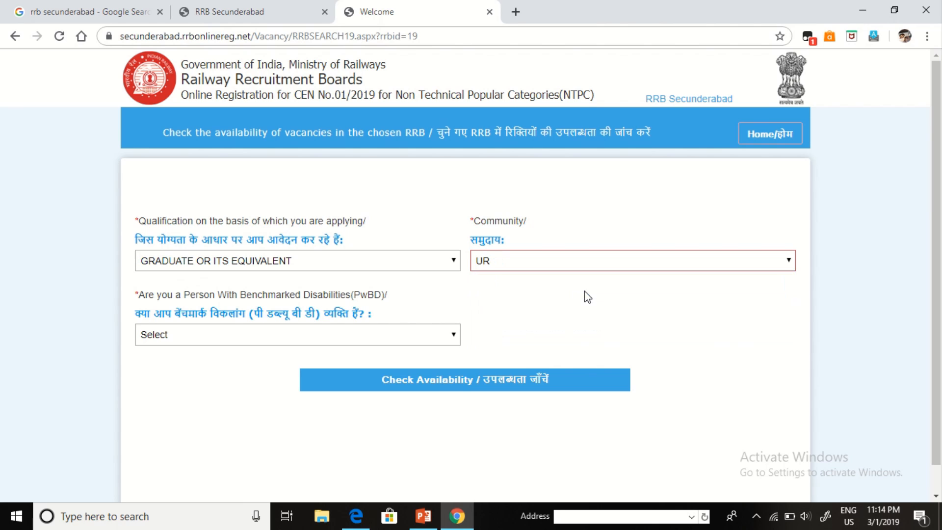
pyautogui.click(420, 341)
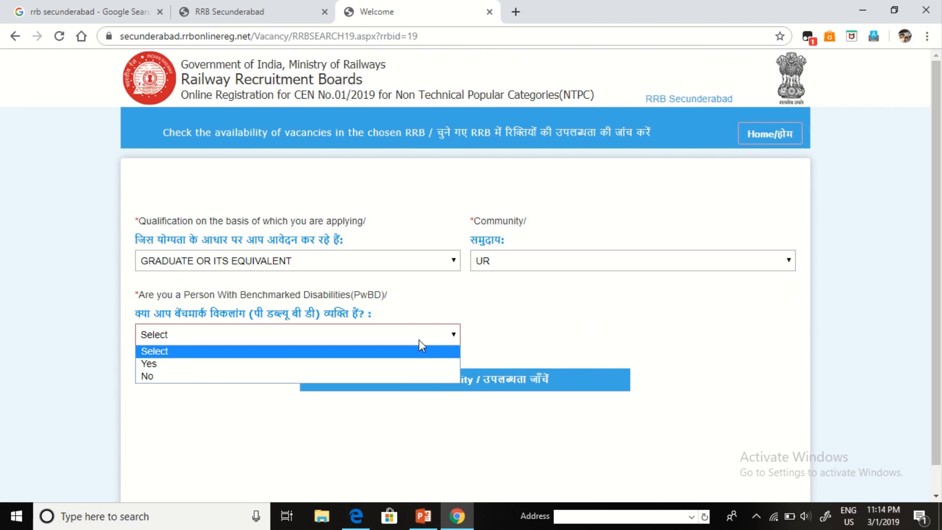
pyautogui.click(392, 379)
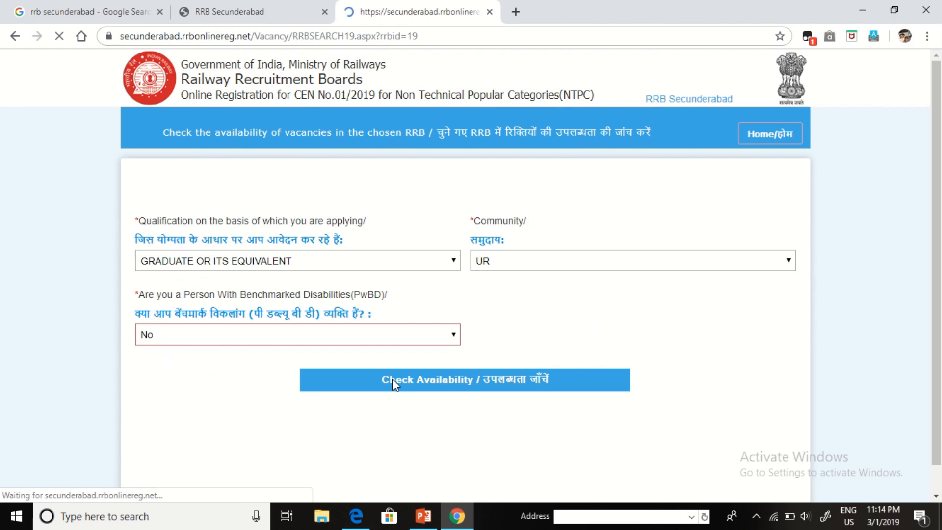
pyautogui.click(434, 392)
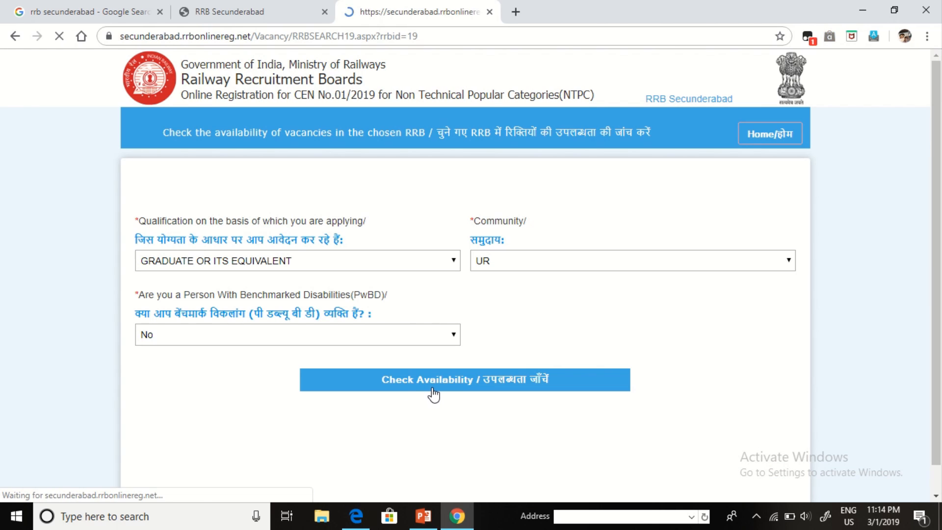
pyautogui.scroll(-4, 434, 392)
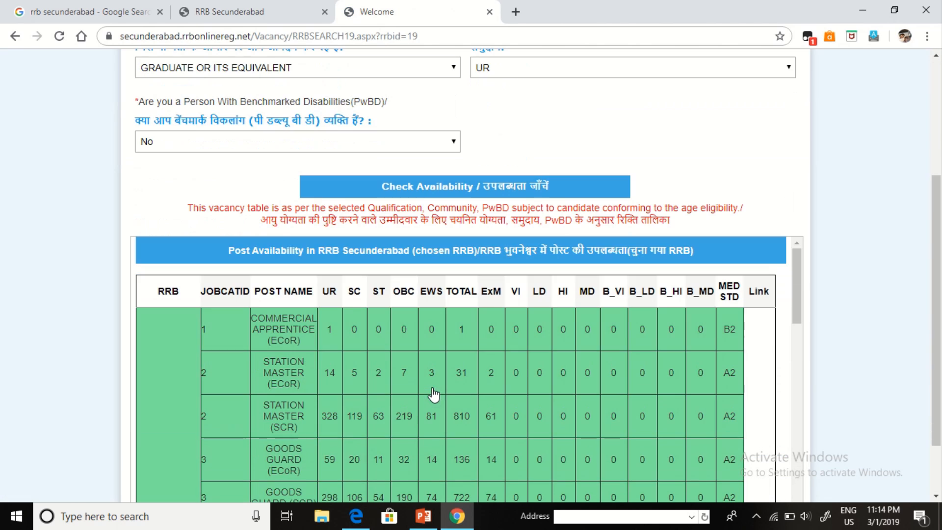
# Scroll through the vacancy table and apply in the Secunderabad row.
pyautogui.scroll(-6, 431, 387)
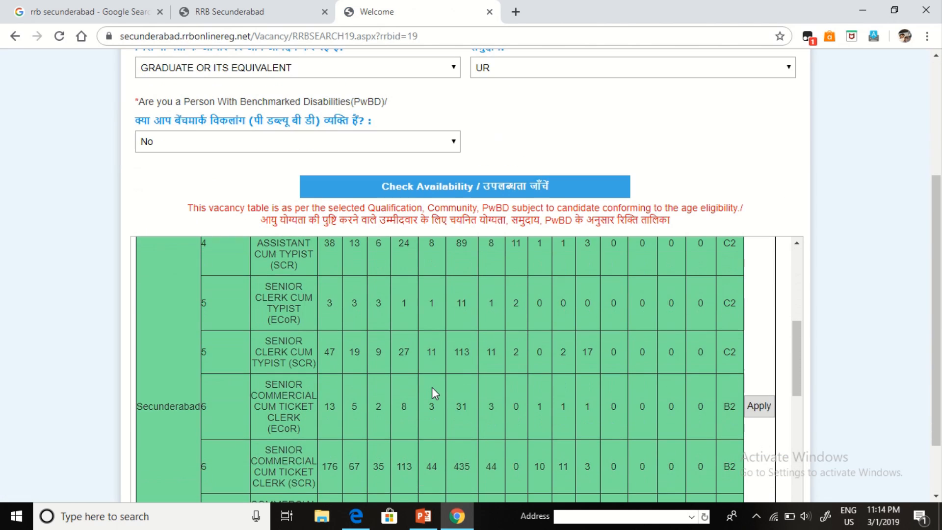
pyautogui.scroll(-2, 432, 393)
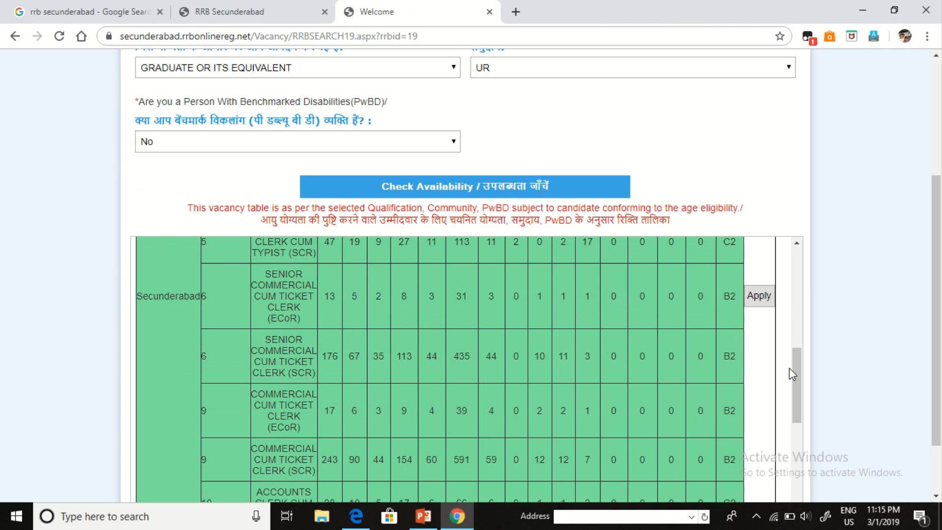
pyautogui.moveTo(796, 373); pyautogui.dragTo(805, 449)
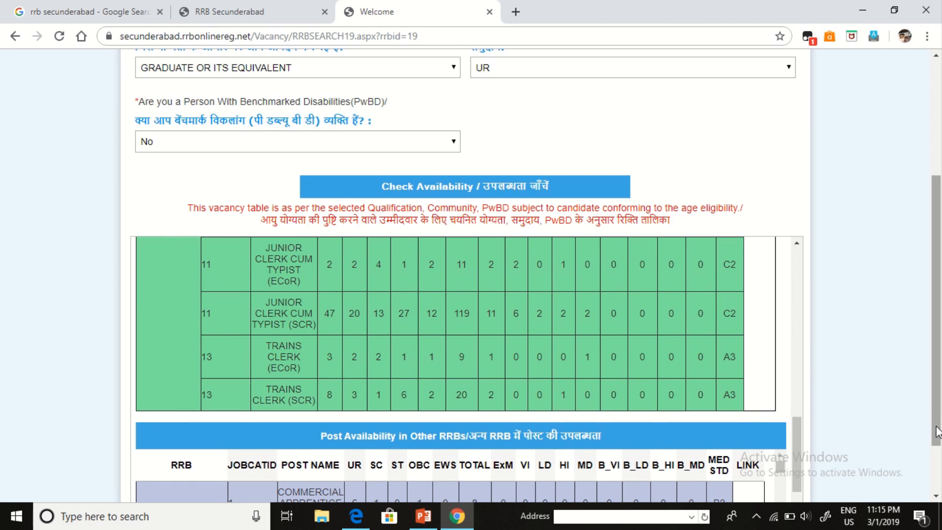
pyautogui.scroll(-1, 937, 449)
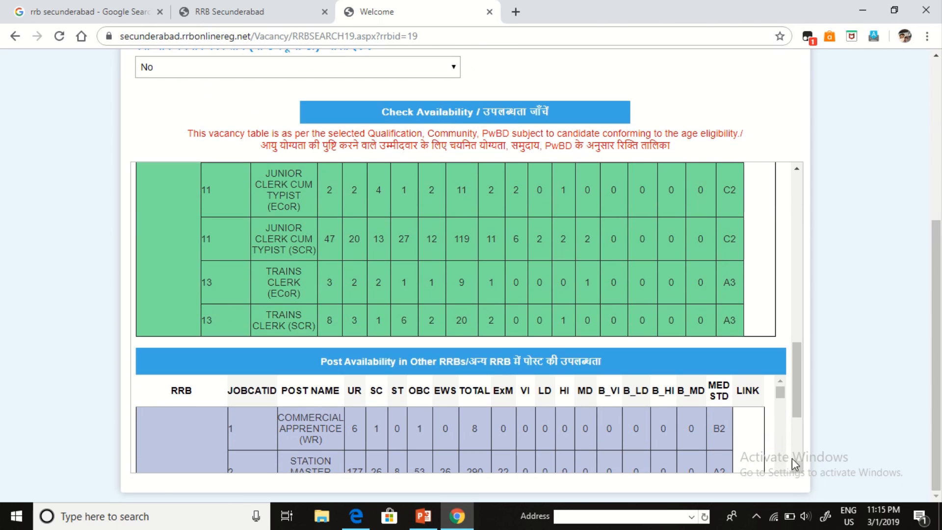
pyautogui.moveTo(795, 393); pyautogui.dragTo(813, 425)
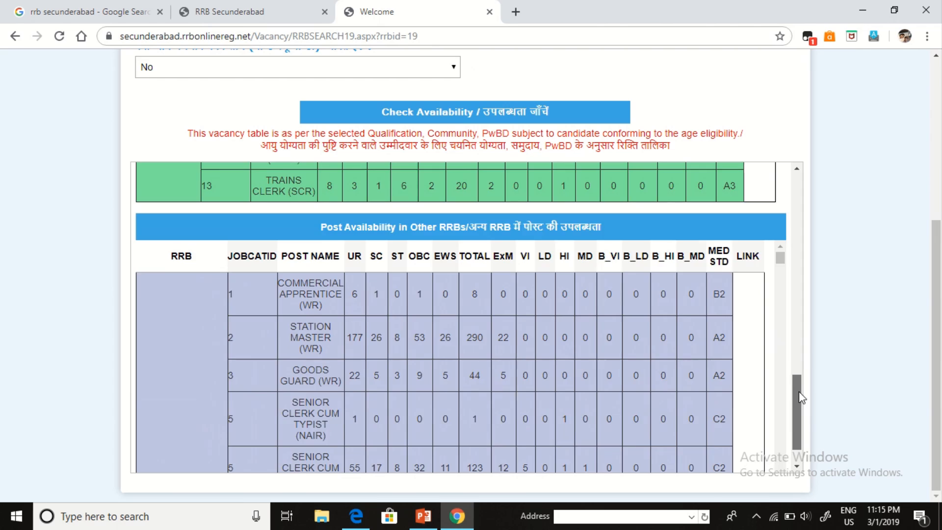
pyautogui.moveTo(799, 393); pyautogui.dragTo(785, 285)
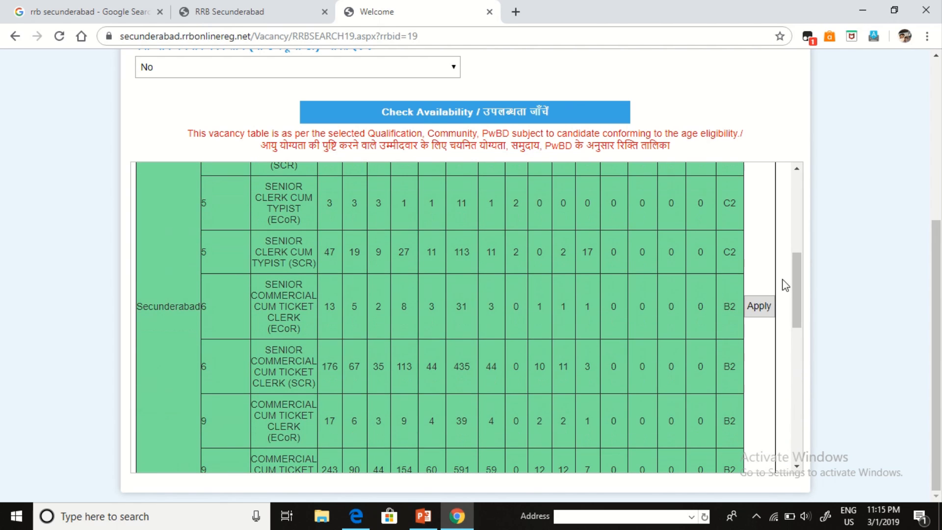
pyautogui.click(764, 309)
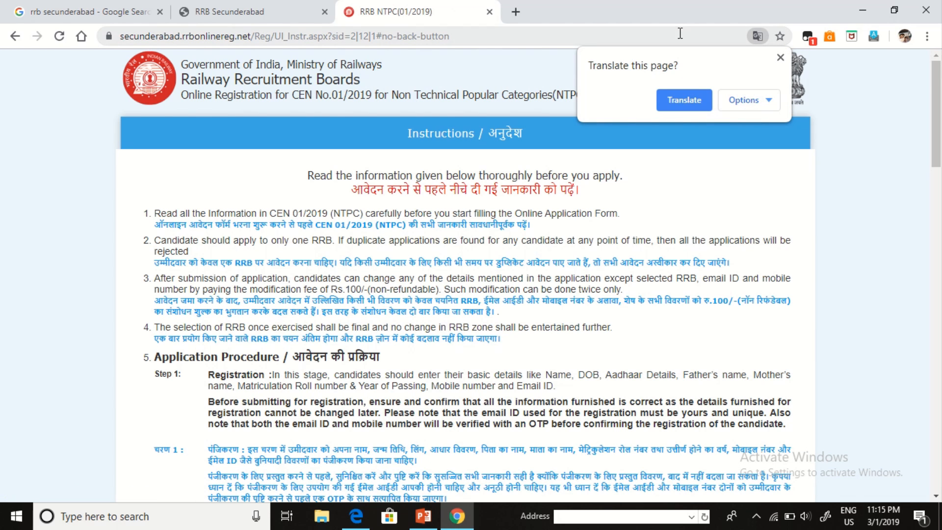
# Translate the instructions to English, tick both declarations, and submit.
pyautogui.click(695, 101)
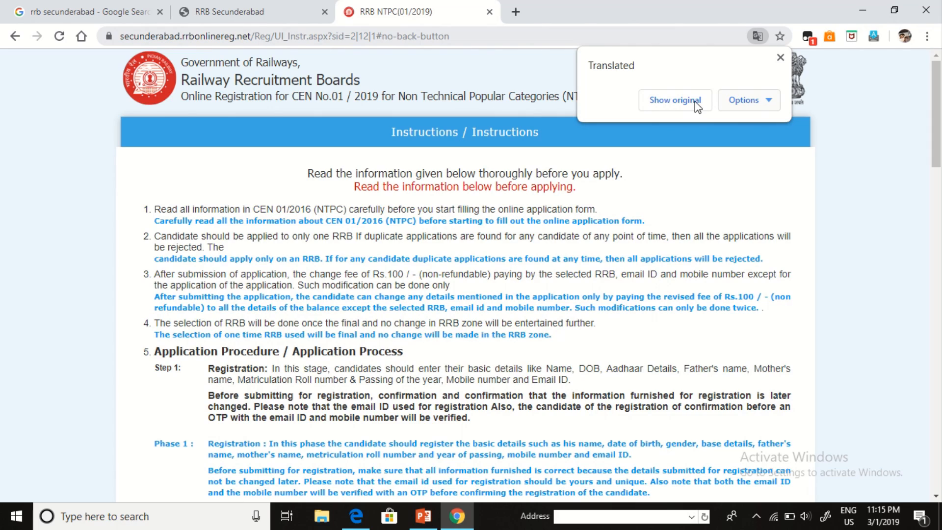
pyautogui.moveTo(936, 131); pyautogui.dragTo(937, 441)
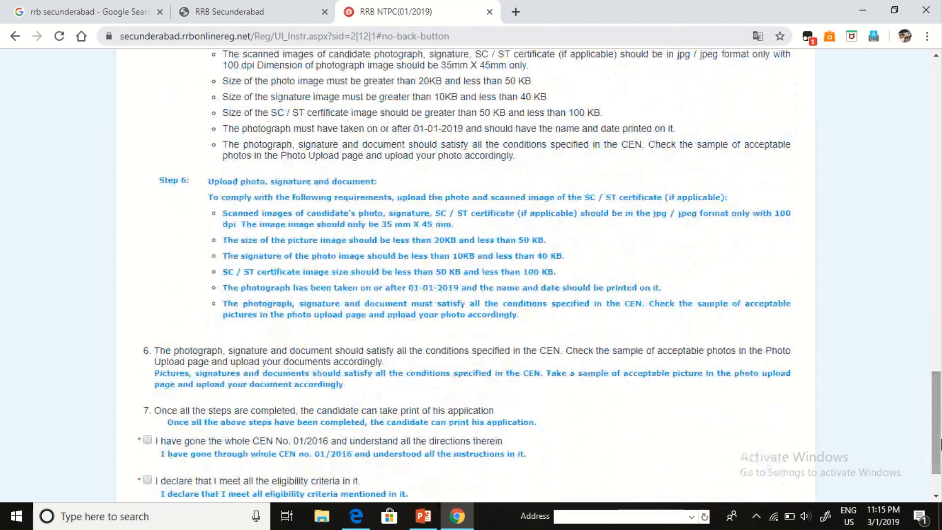
pyautogui.click(147, 440)
pyautogui.scroll(-1, 484, 486)
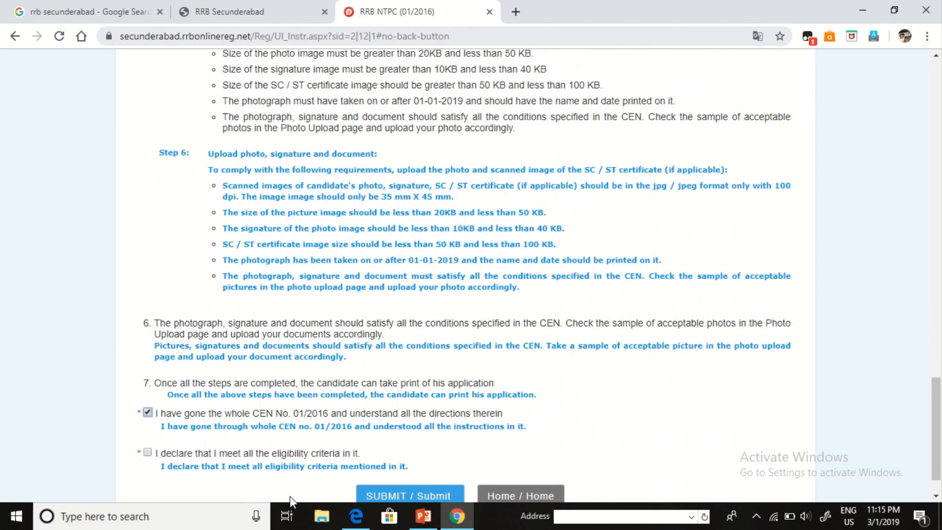
pyautogui.click(147, 452)
pyautogui.click(386, 497)
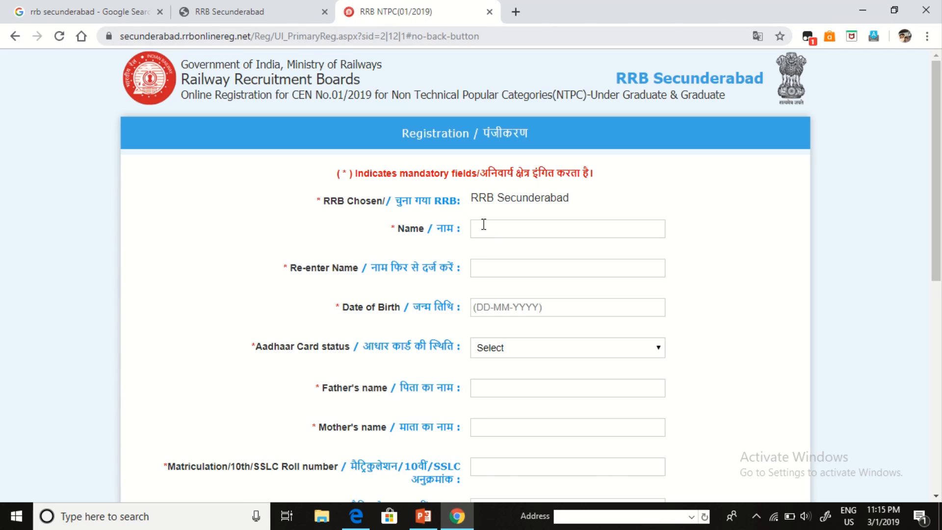
# Type the candidate's full name in Name and Re-enter Name, fixing typos.
pyautogui.click(499, 230)
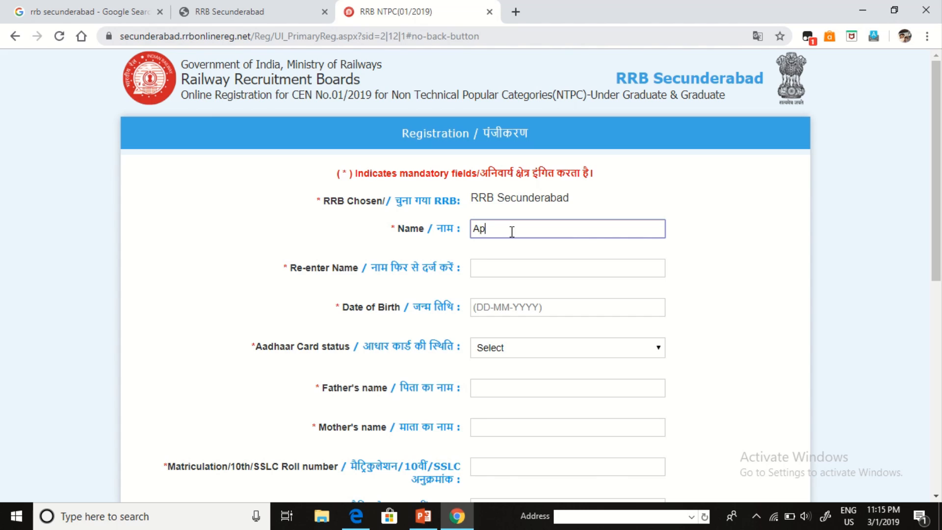
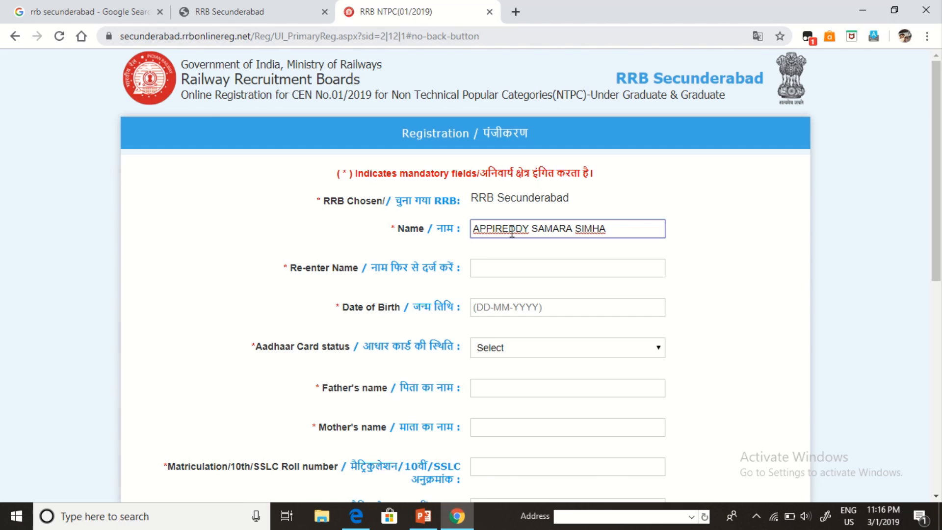
pyautogui.click(506, 271)
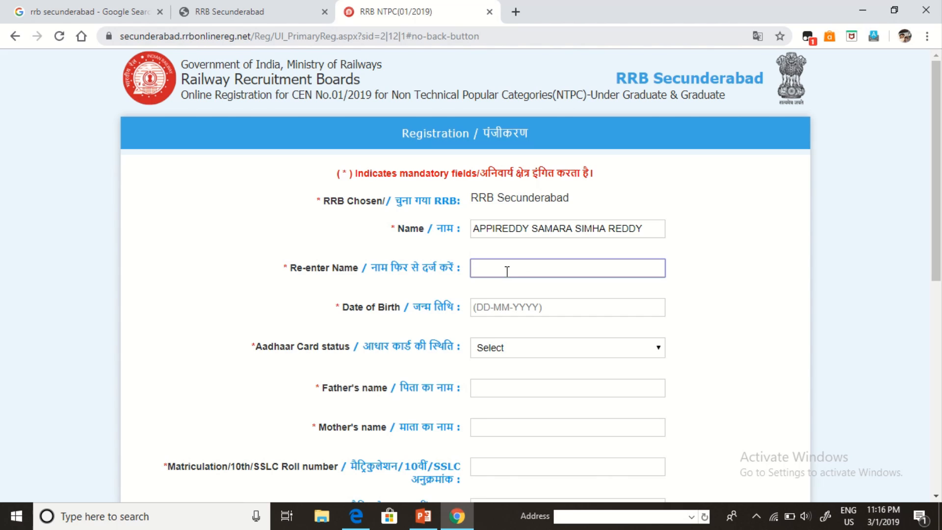
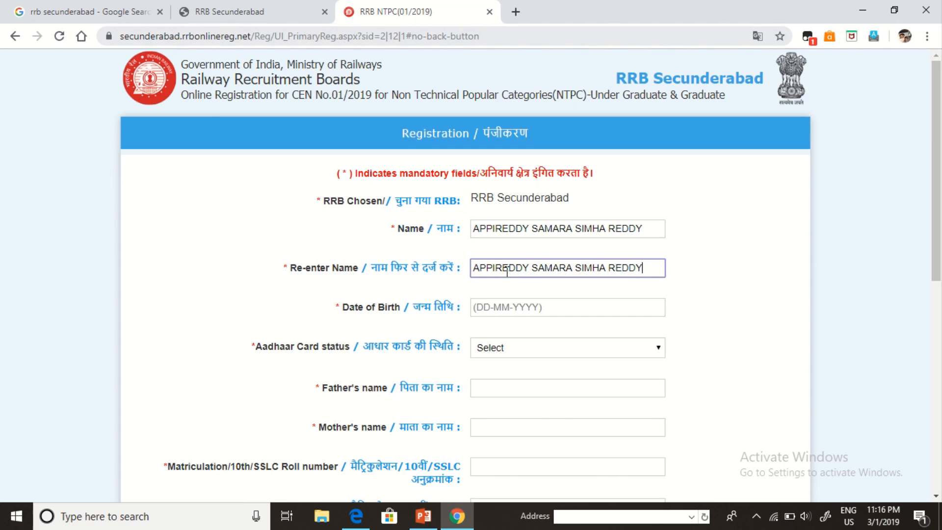
pyautogui.click(496, 310)
# Set the date of birth to the 16th in 1996.
pyautogui.click(570, 337)
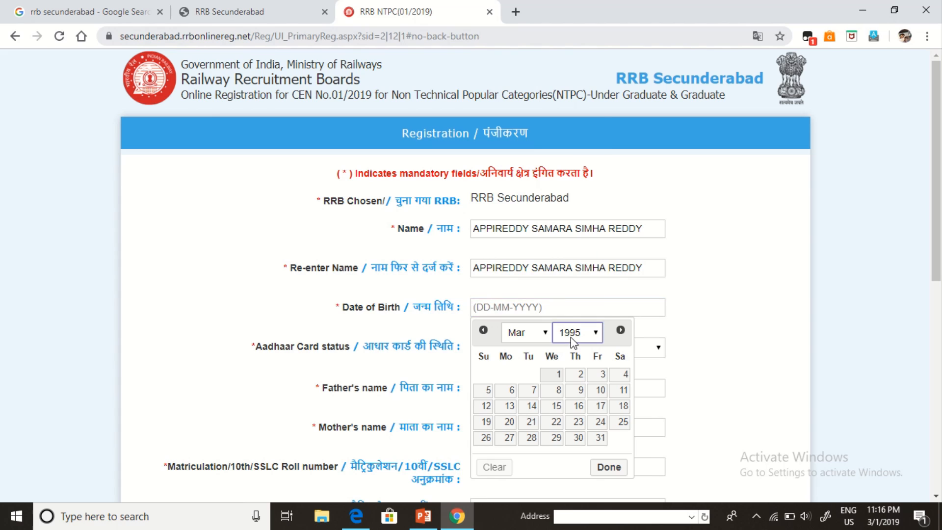
pyautogui.scroll(-1, 581, 316)
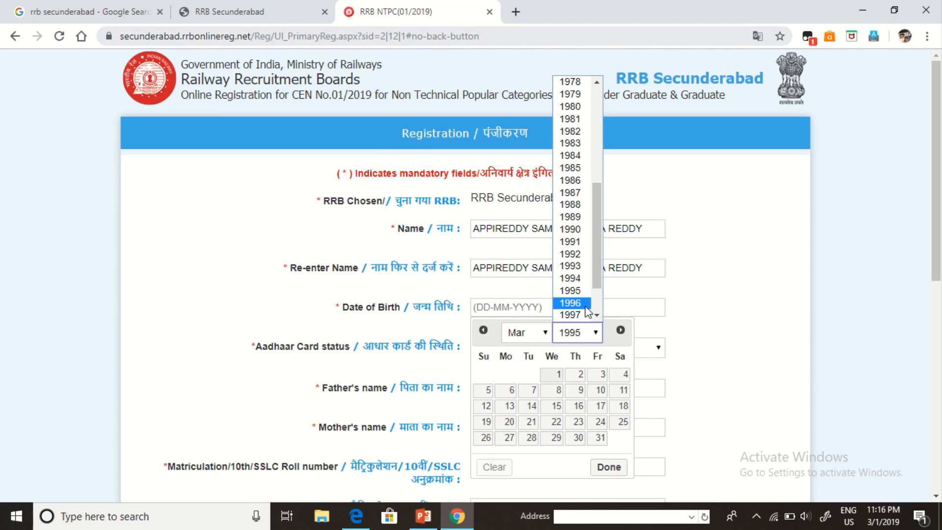
pyautogui.click(585, 307)
pyautogui.click(622, 407)
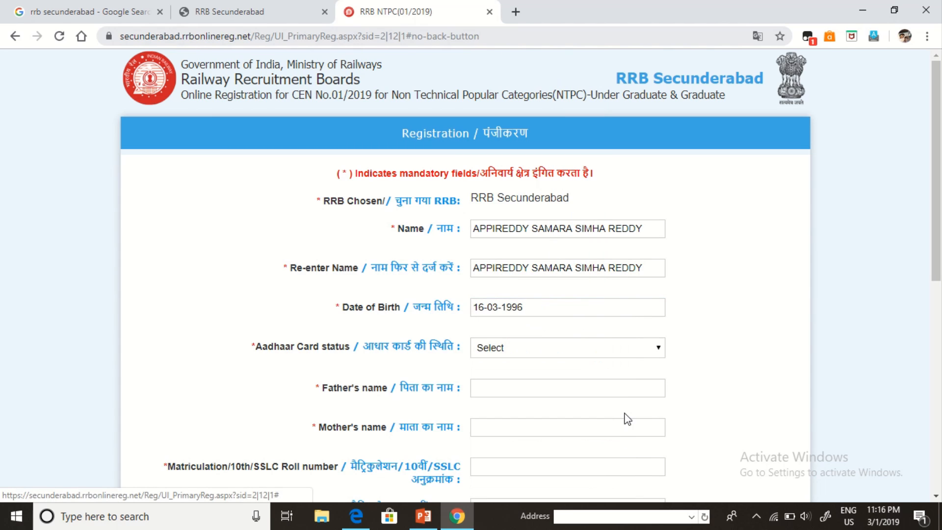
# Choose 'I have Aadhaar Card' and enter the Aadhaar number.
pyautogui.click(567, 353)
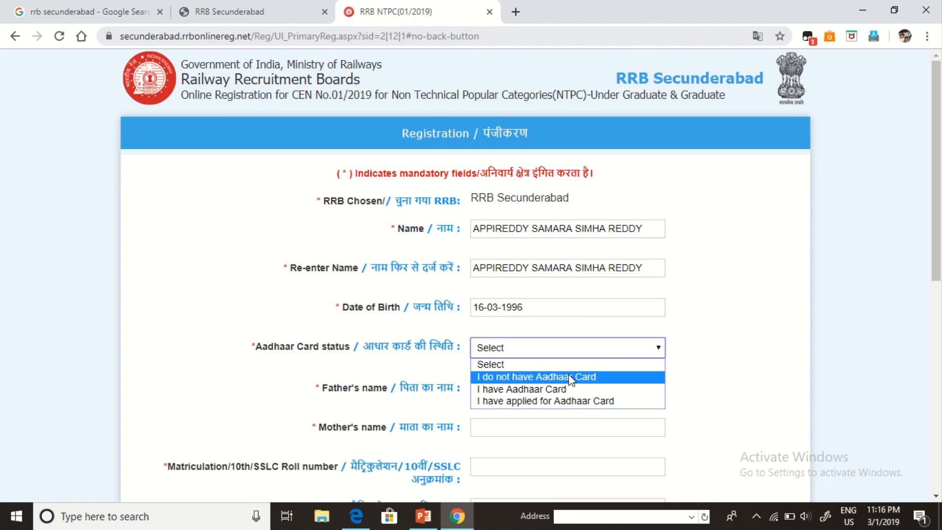
pyautogui.click(569, 390)
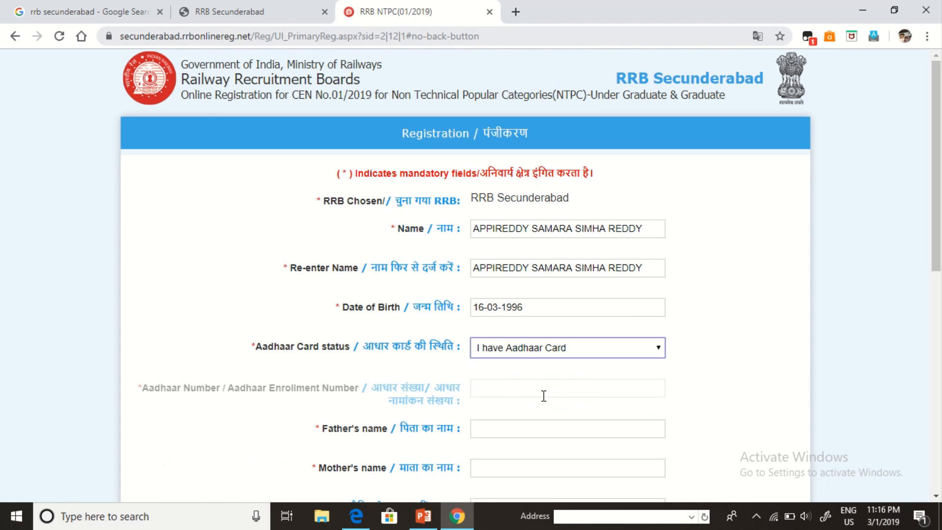
pyautogui.click(518, 392)
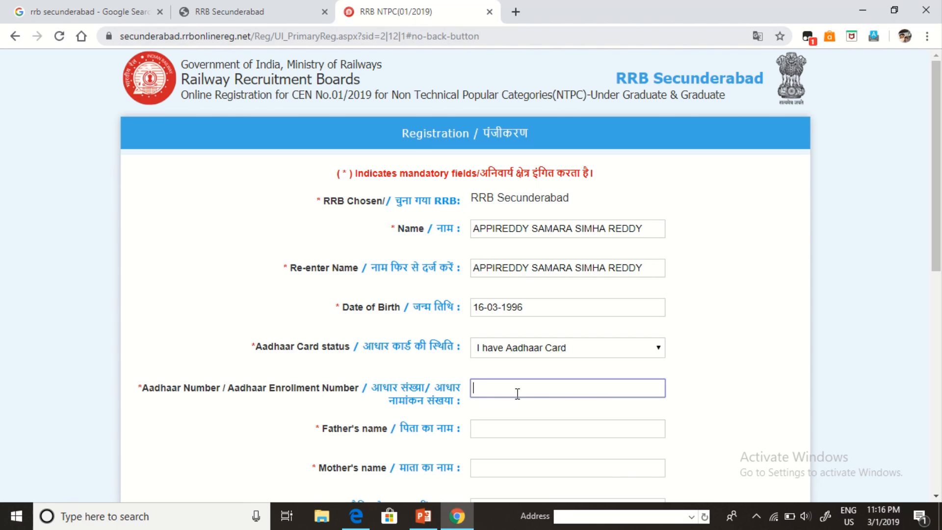
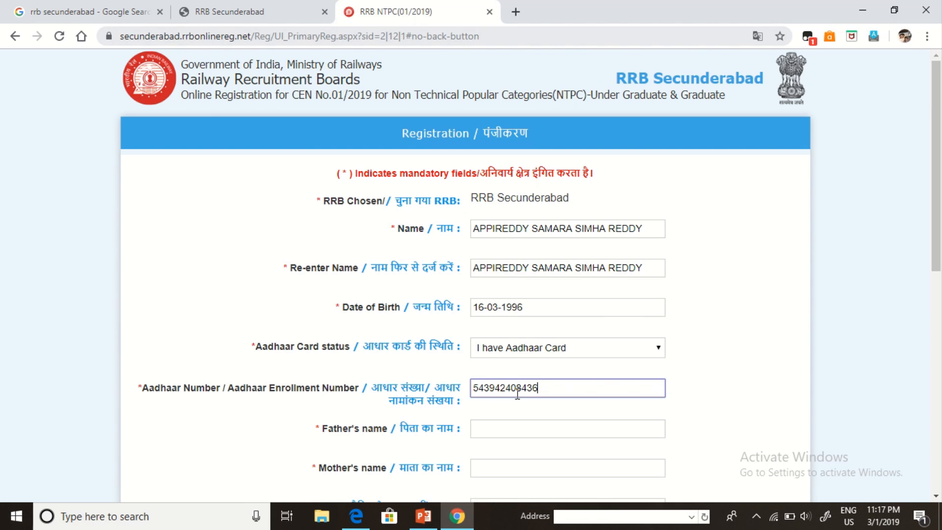
pyautogui.click(239, 277)
pyautogui.scroll(-5, 239, 277)
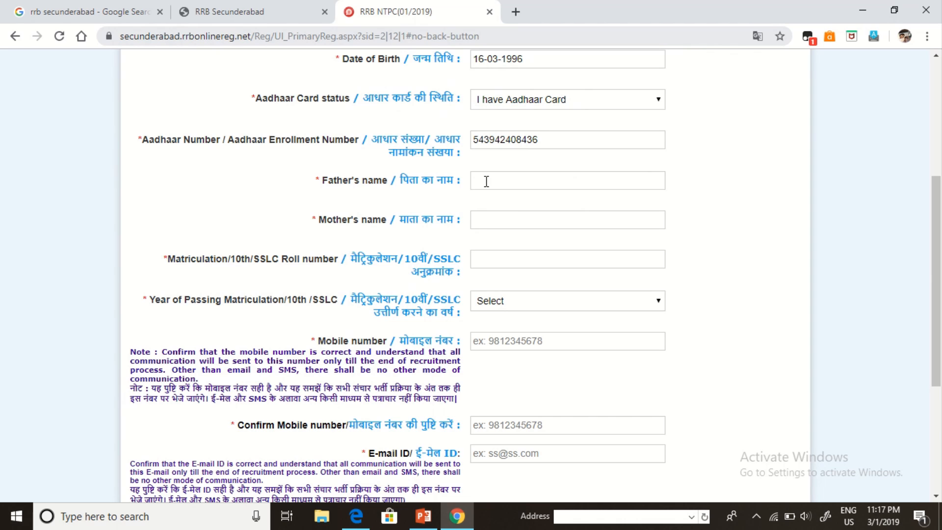
pyautogui.scroll(-5, 486, 181)
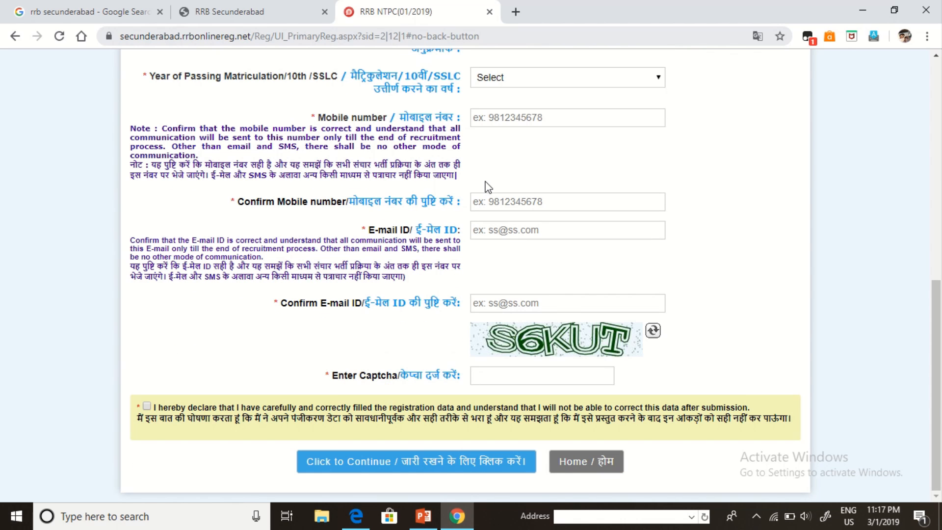
pyautogui.scroll(1, 488, 186)
pyautogui.scroll(4, 487, 188)
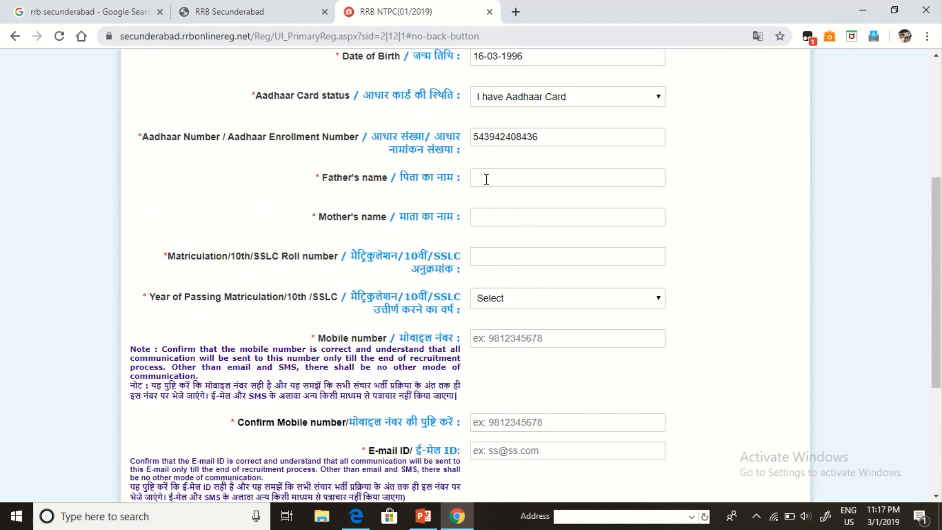
# Enter the father's full name, correcting the mistyped letters.
pyautogui.click(486, 179)
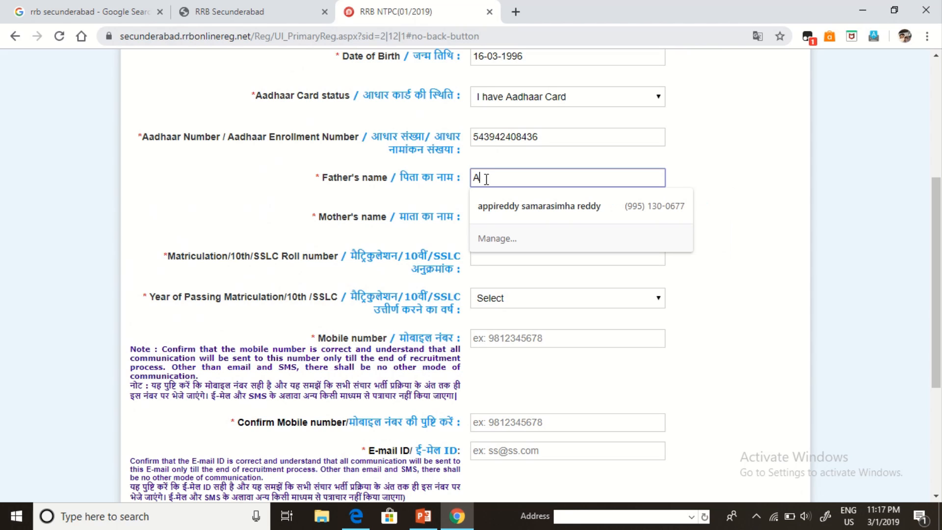
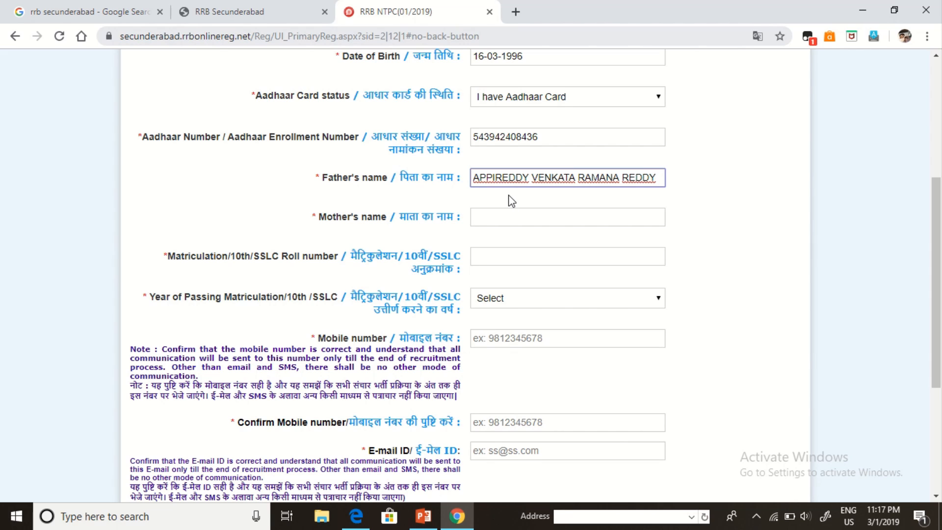
# Enter the mother's full name and begin typing the 10th roll number.
pyautogui.click(510, 217)
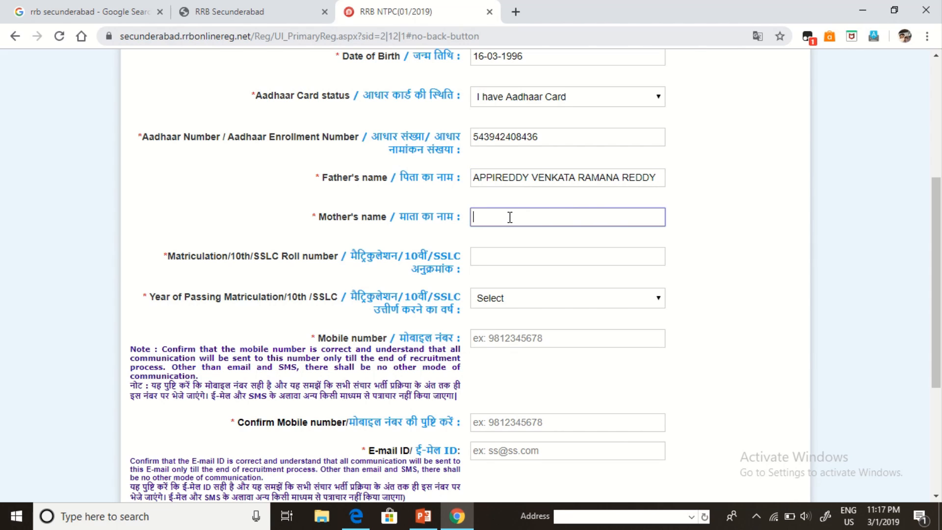
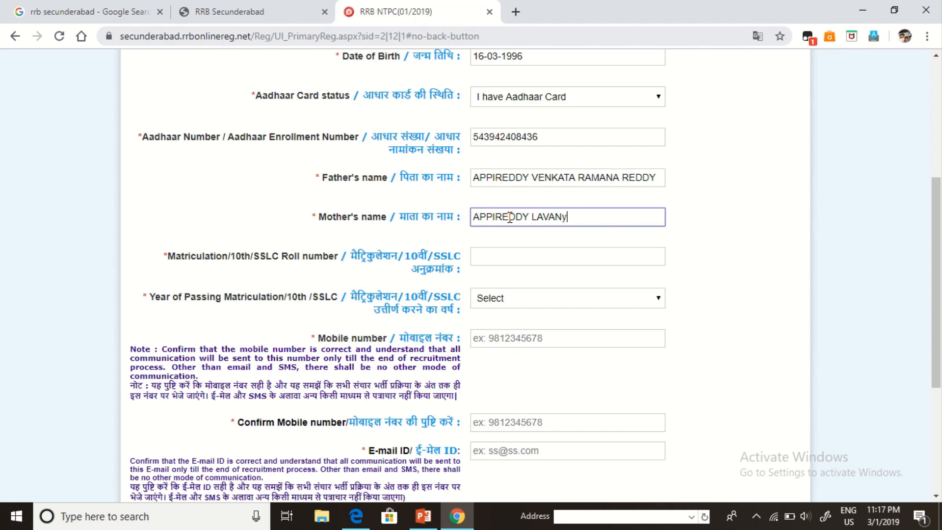
pyautogui.click(490, 260)
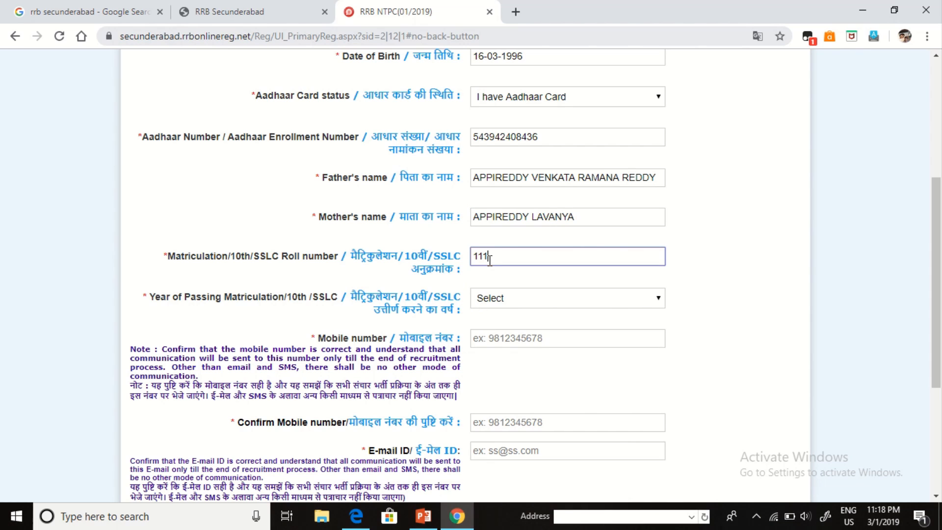
# Compare the roll number against the SSC certificate in CERTIFICATES.pdf.
pyautogui.press('BackSpace')
pyautogui.press('BackSpace')
pyautogui.write('48')
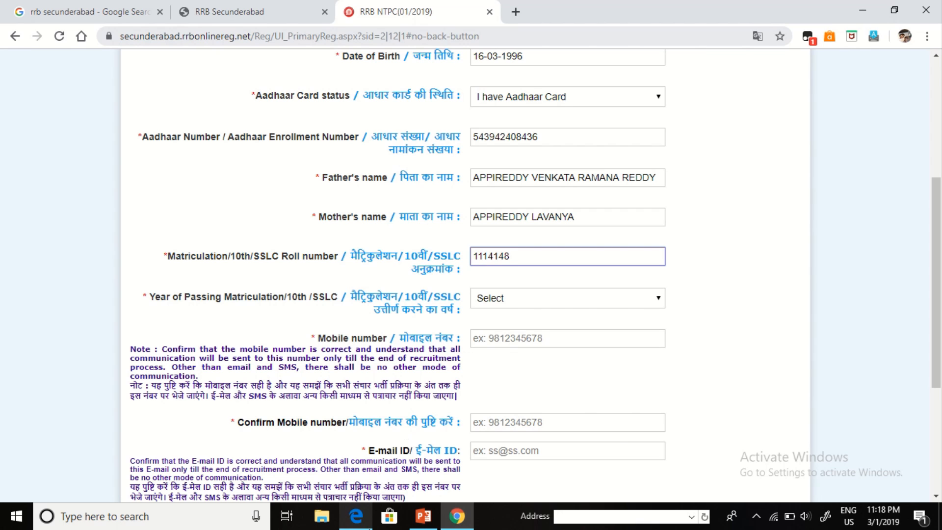
pyautogui.click(368, 527)
pyautogui.click(941, 114)
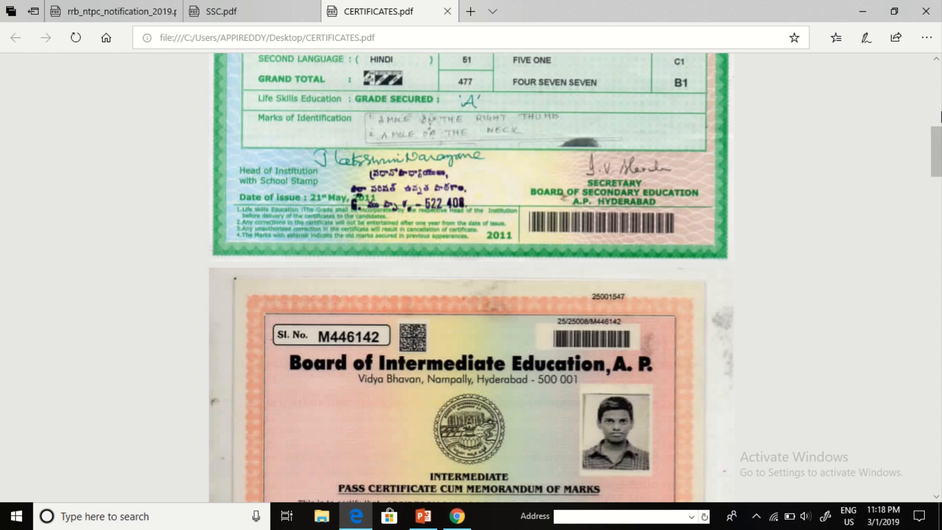
pyautogui.click(940, 115)
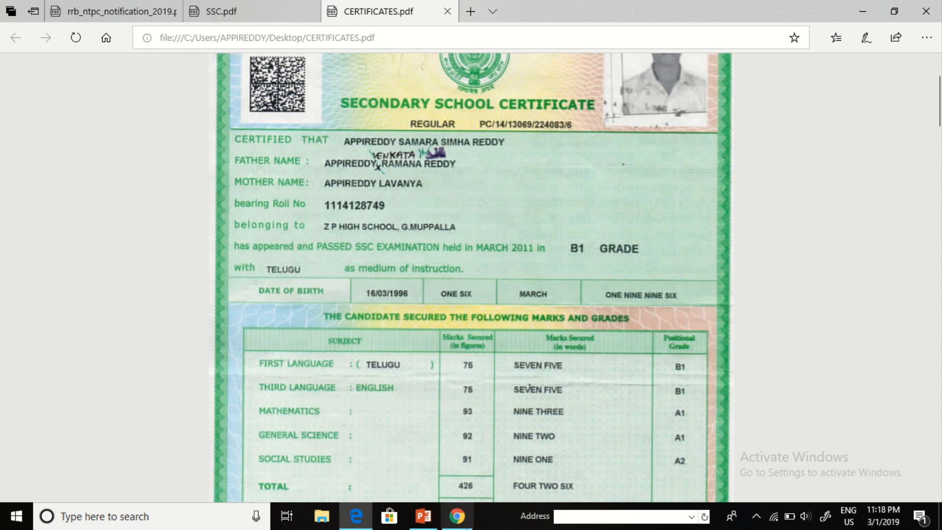
pyautogui.click(466, 529)
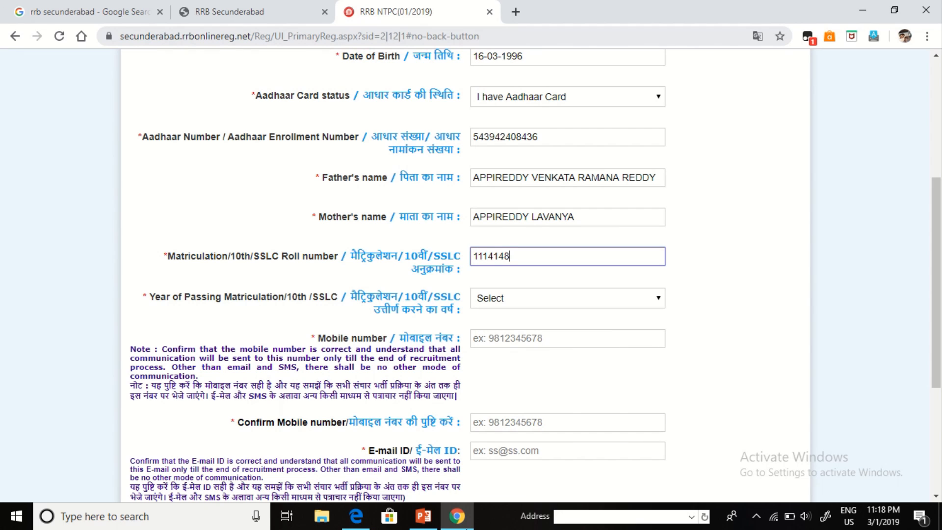
# Correct the roll number's last digits to match the SSC certificate.
pyautogui.press('BackSpace')
pyautogui.press('BackSpace')
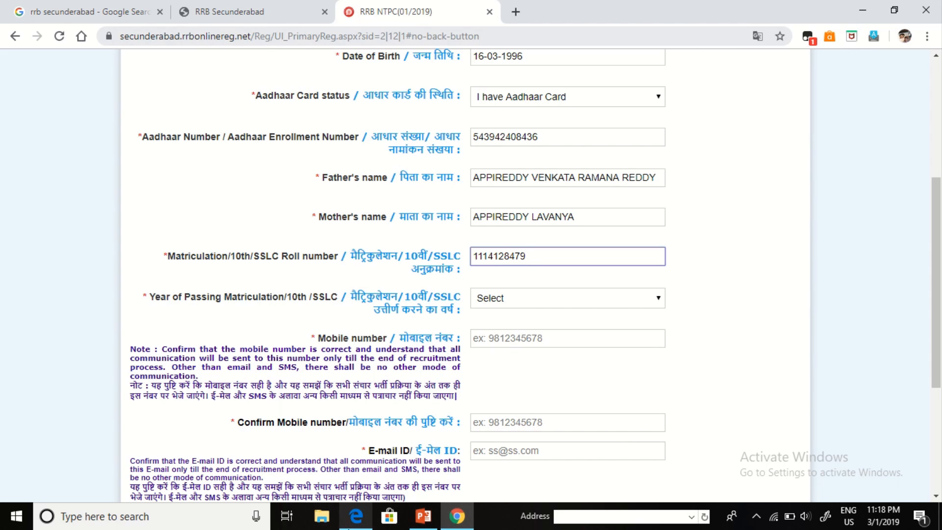
pyautogui.click(349, 528)
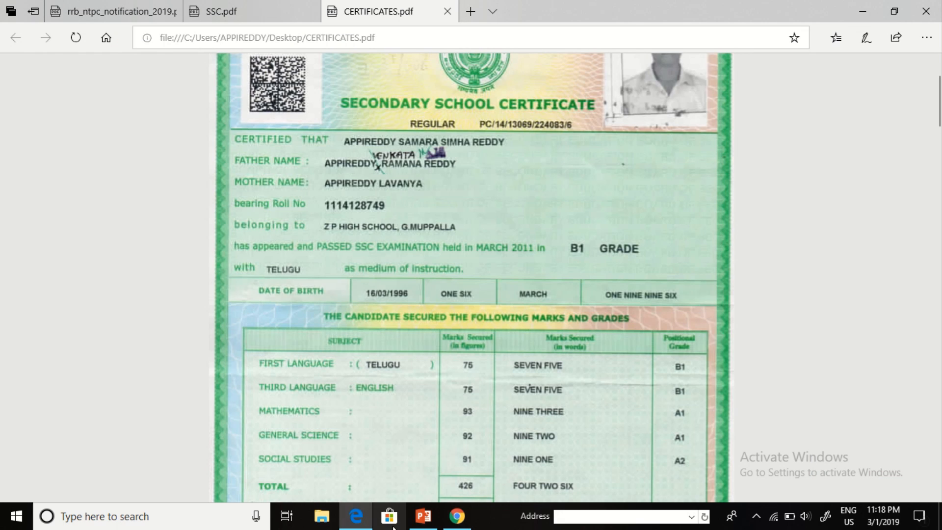
pyautogui.click(470, 519)
pyautogui.press('BackSpace')
pyautogui.press('BackSpace')
pyautogui.press('BackSpace')
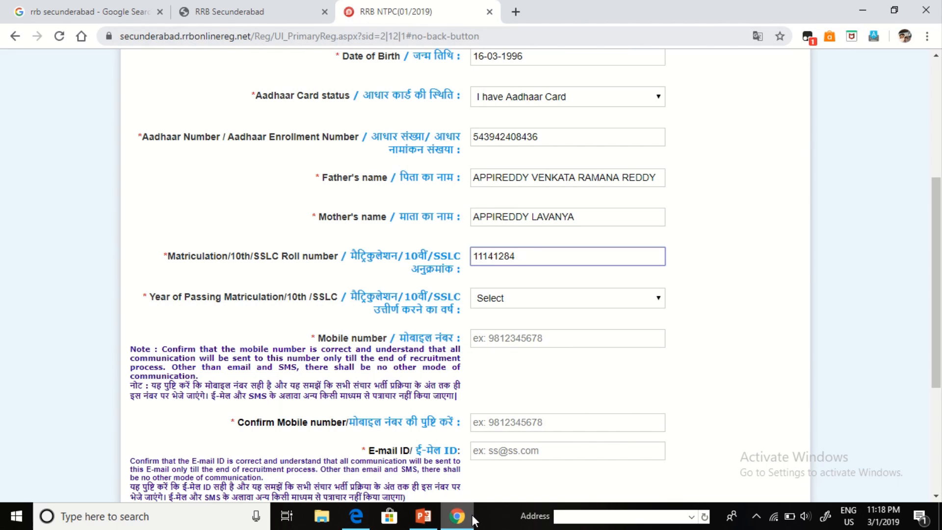
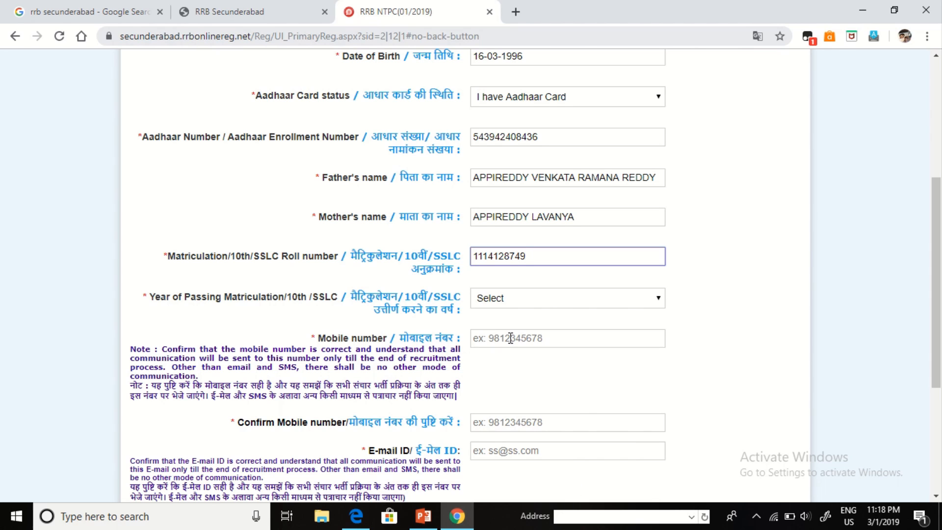
pyautogui.click(510, 304)
# Select 2018 as the Matriculation/10th year of passing.
pyautogui.scroll(-1, 653, 219)
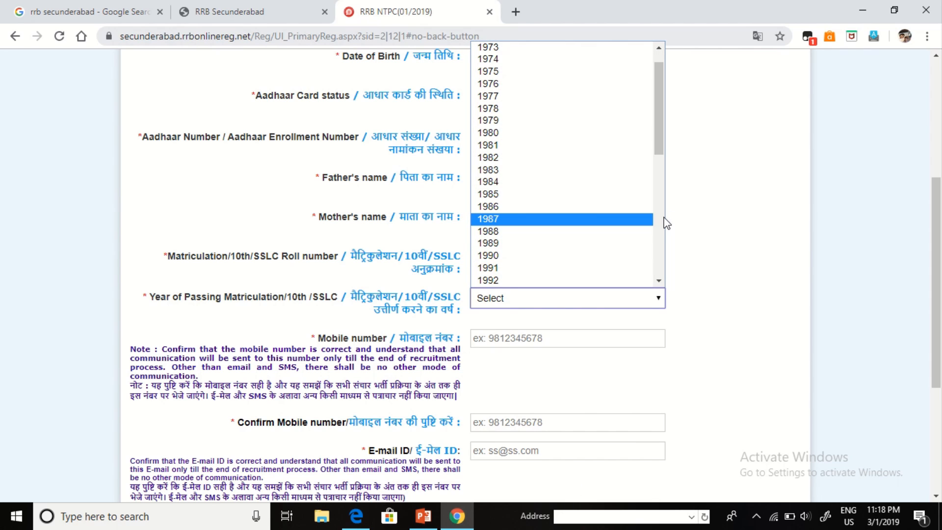
pyautogui.scroll(-8, 658, 262)
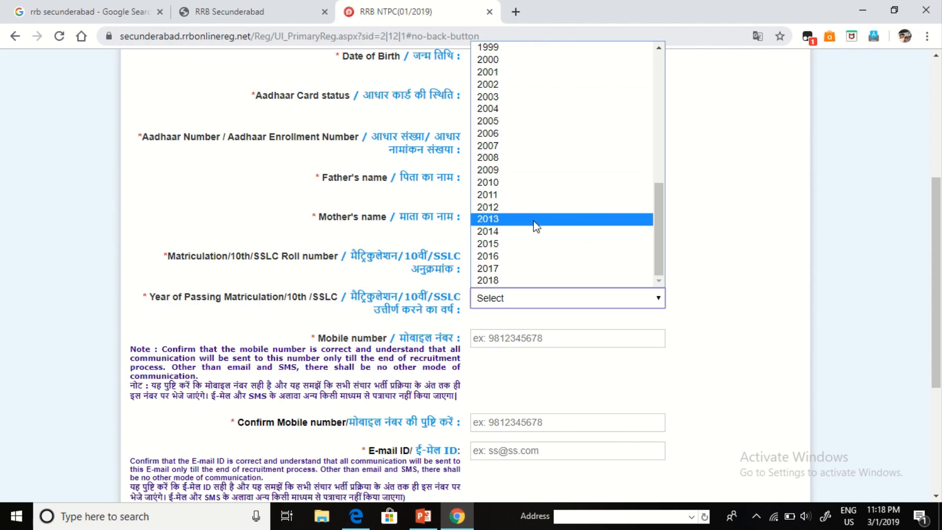
pyautogui.click(526, 199)
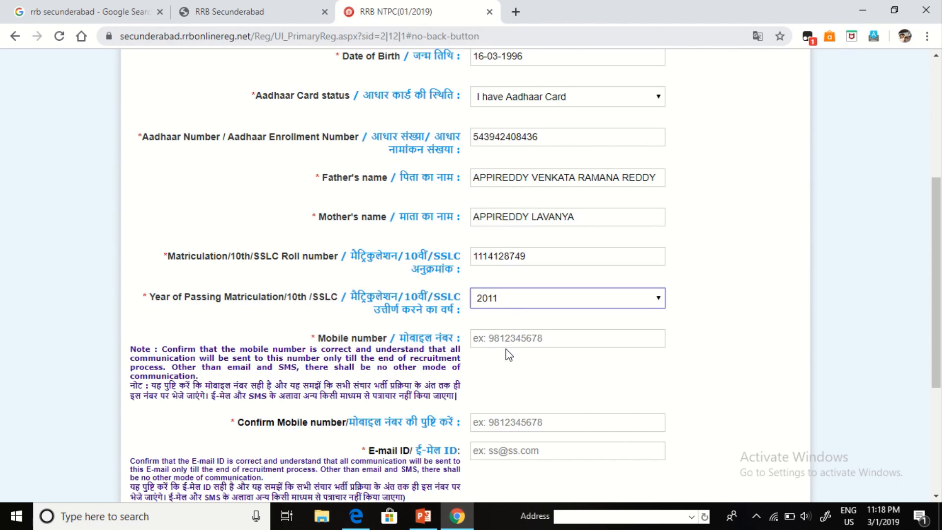
pyautogui.press('Down')
pyautogui.press('Down')
pyautogui.press('Down')
pyautogui.press('Down')
pyautogui.press('Down')
pyautogui.press('Down')
pyautogui.press('Down')
pyautogui.moveTo(937, 331); pyautogui.dragTo(941, 392)
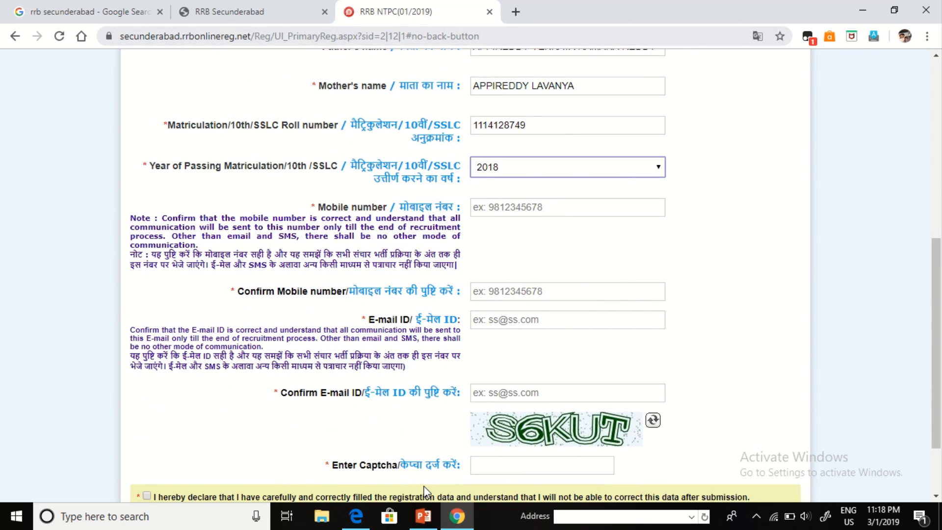
pyautogui.moveTo(937, 343); pyautogui.dragTo(935, 378)
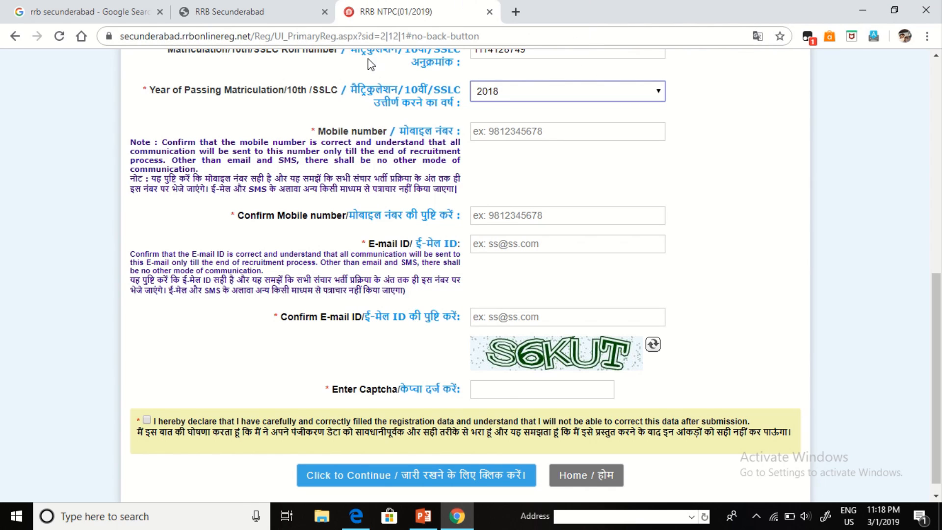
# Go back to the registration form and change the 10th year of passing to 2011.
pyautogui.moveTo(371, 5)
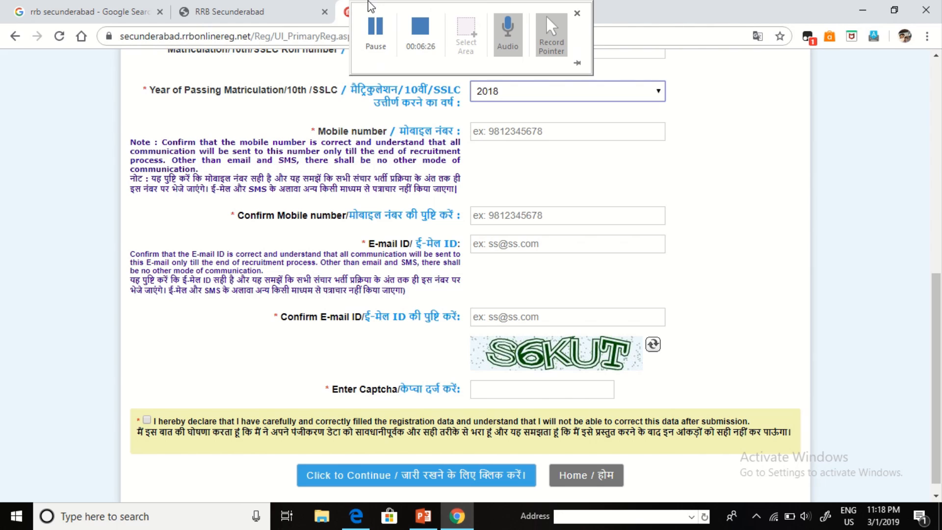
pyautogui.click(382, 54)
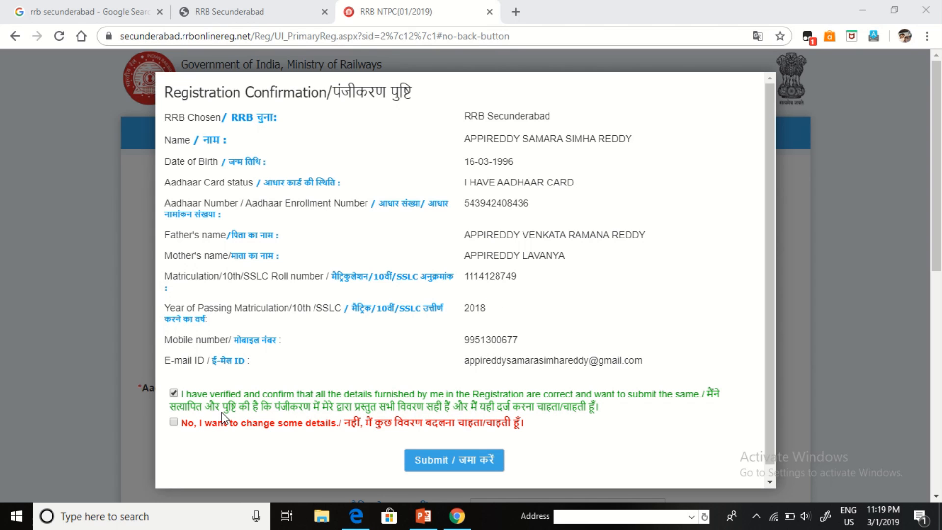
pyautogui.click(174, 422)
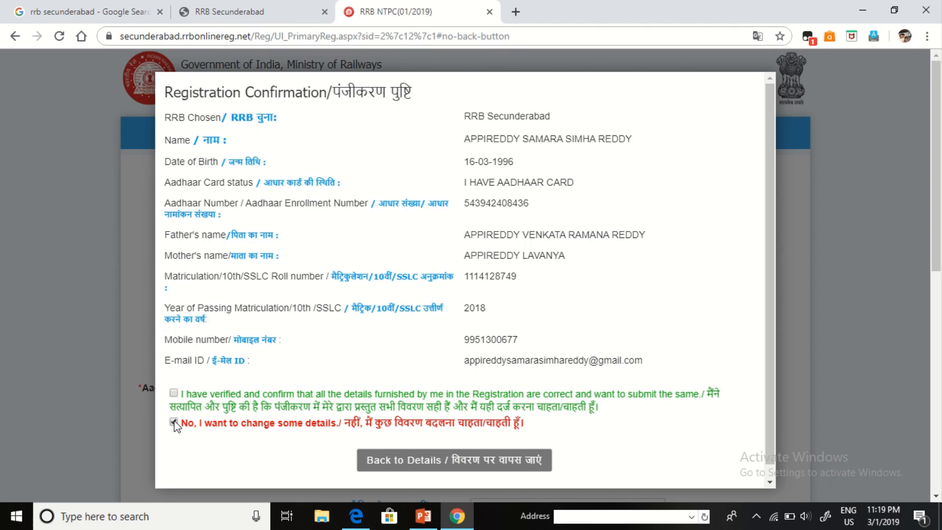
pyautogui.click(380, 461)
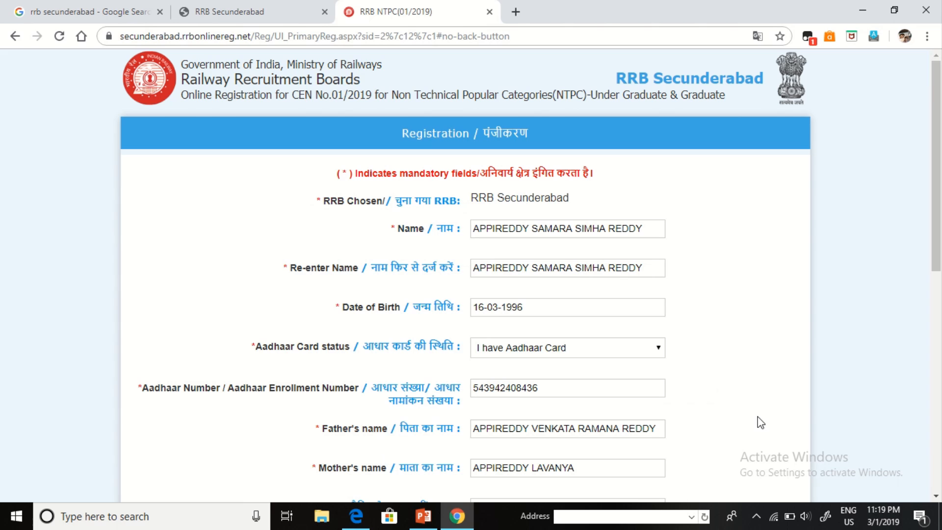
pyautogui.moveTo(939, 260); pyautogui.dragTo(940, 293)
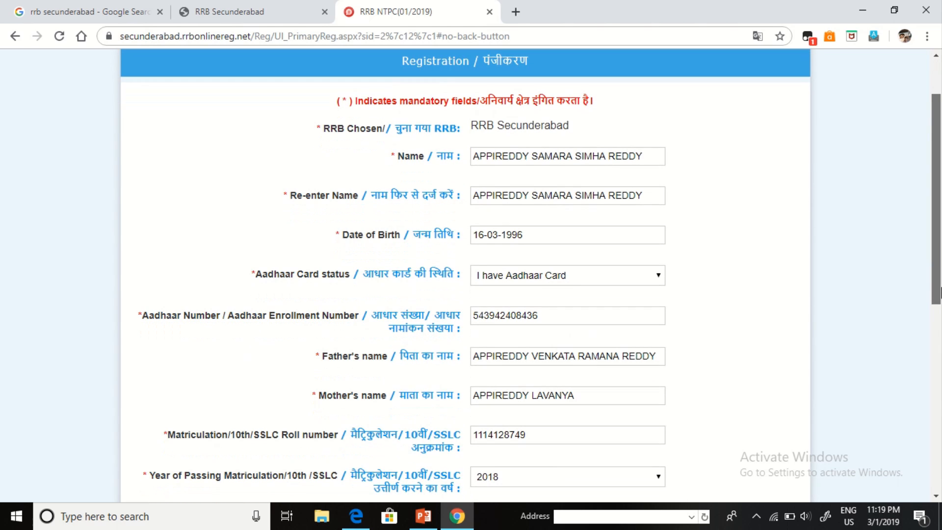
pyautogui.click(596, 470)
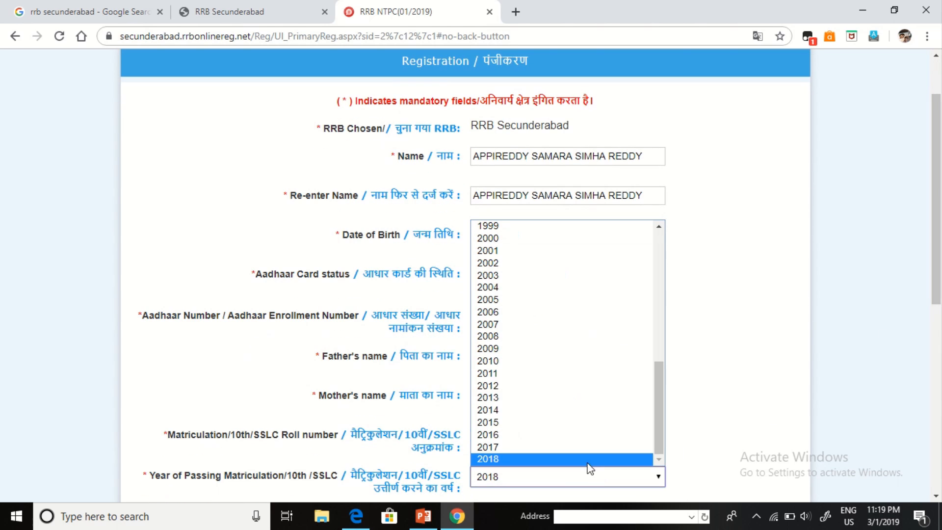
pyautogui.click(527, 376)
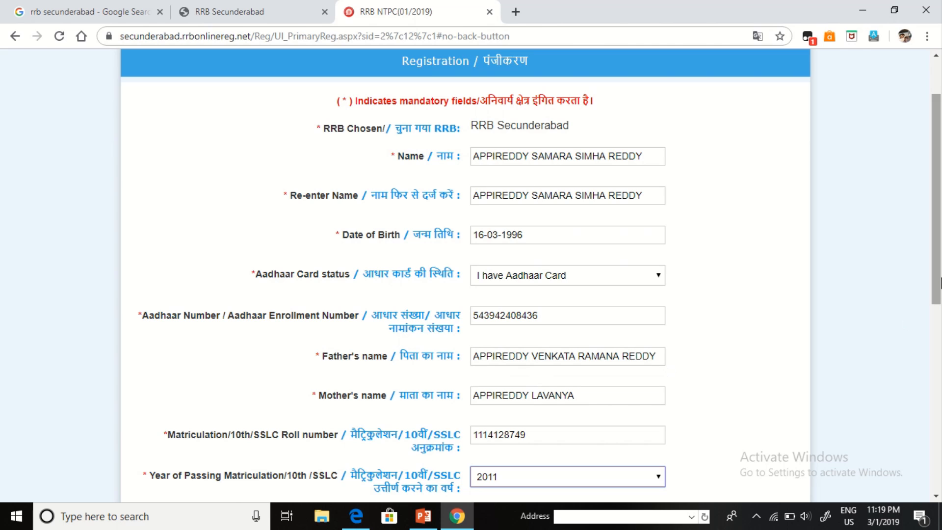
# Enter captcha MRREX, tick the declaration and continue to the registration confirmation.
pyautogui.moveTo(940, 282); pyautogui.dragTo(940, 434)
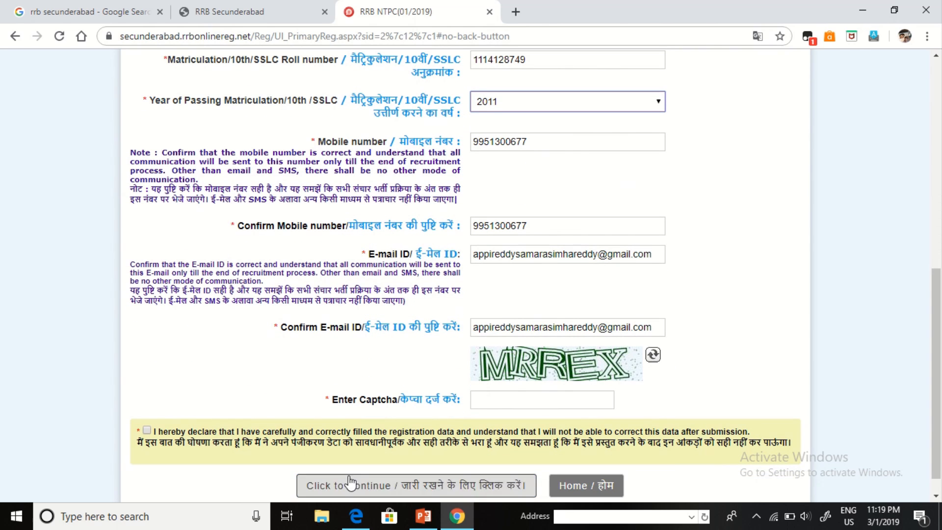
pyautogui.click(529, 396)
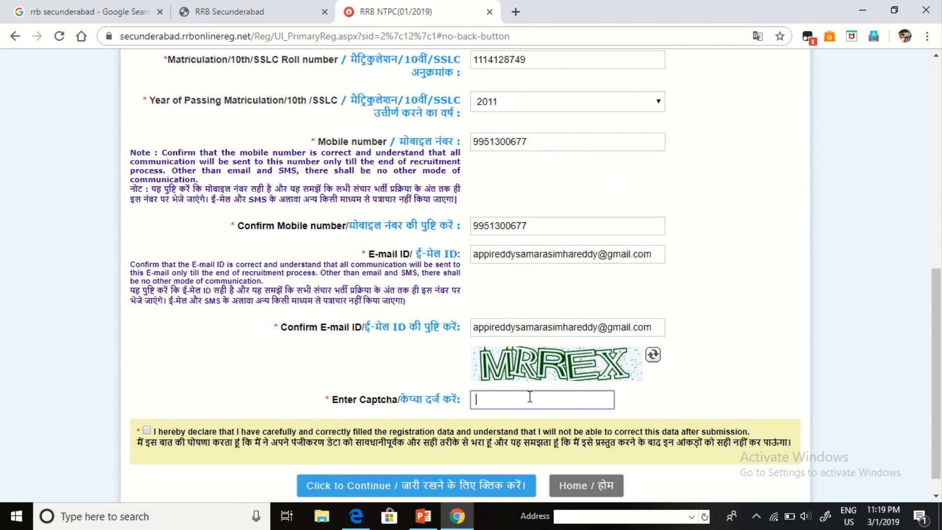
pyautogui.write('MRRE')
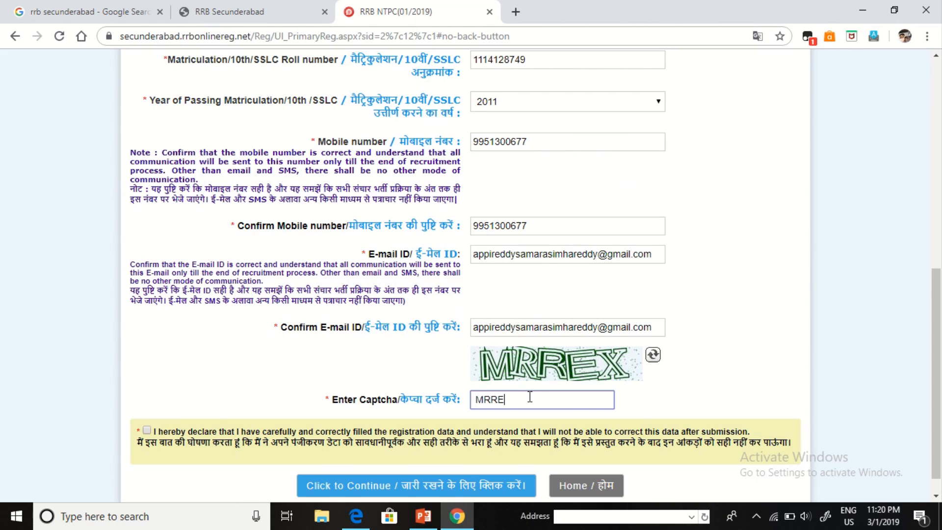
pyautogui.write('X')
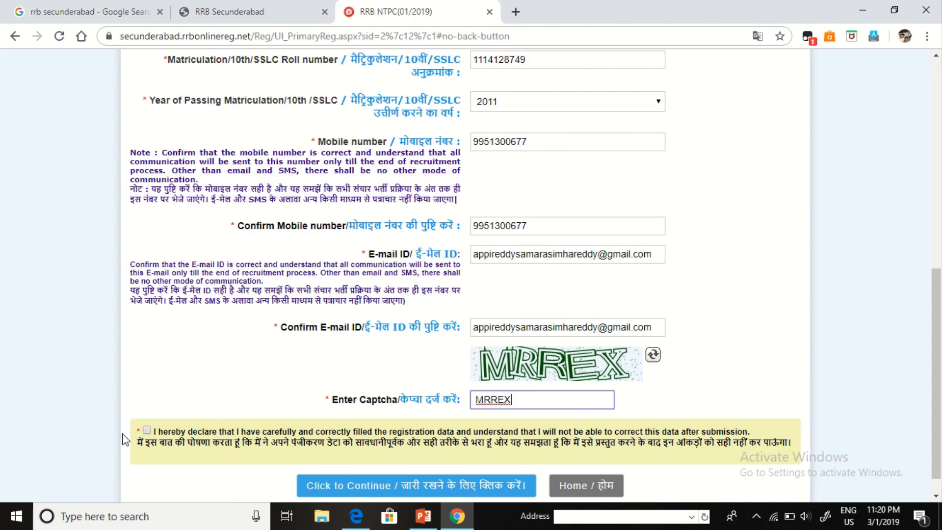
pyautogui.click(147, 432)
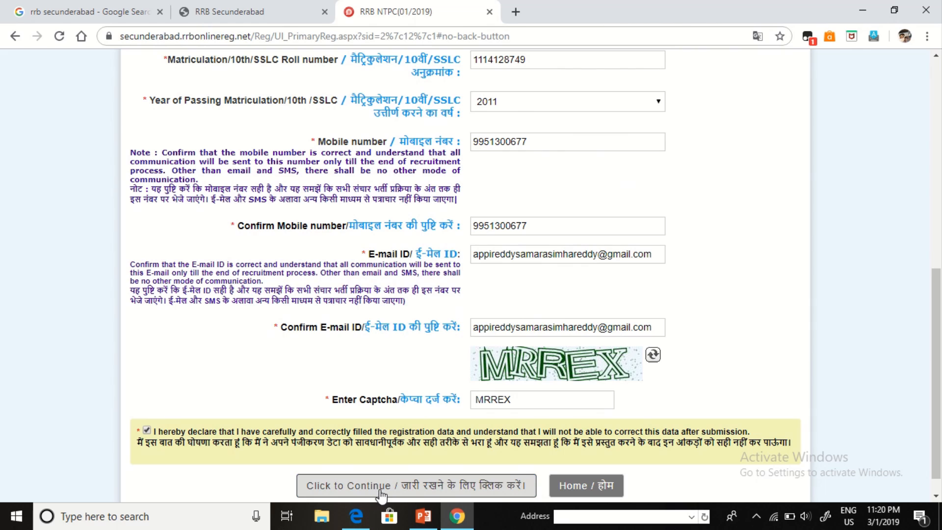
pyautogui.click(382, 495)
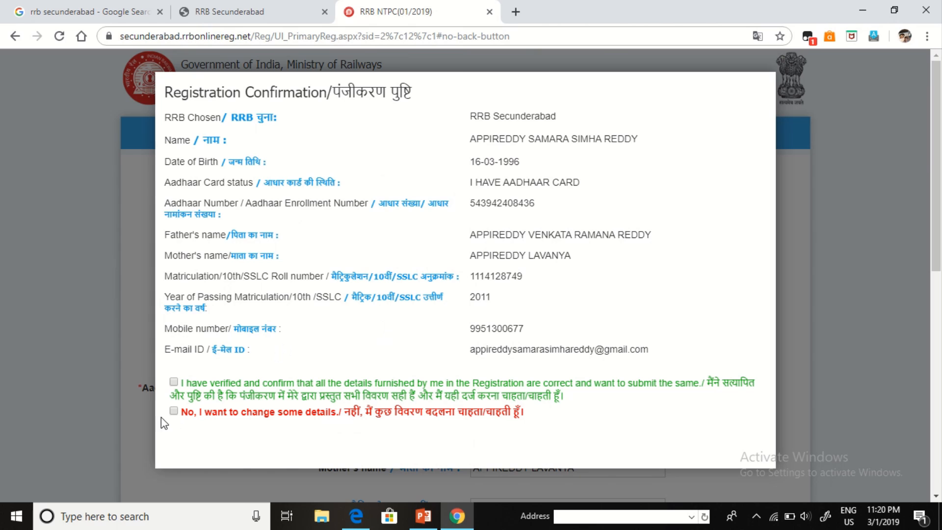
# Confirm the details are verified, submit the registration and dismiss the already-registered alert.
pyautogui.click(171, 382)
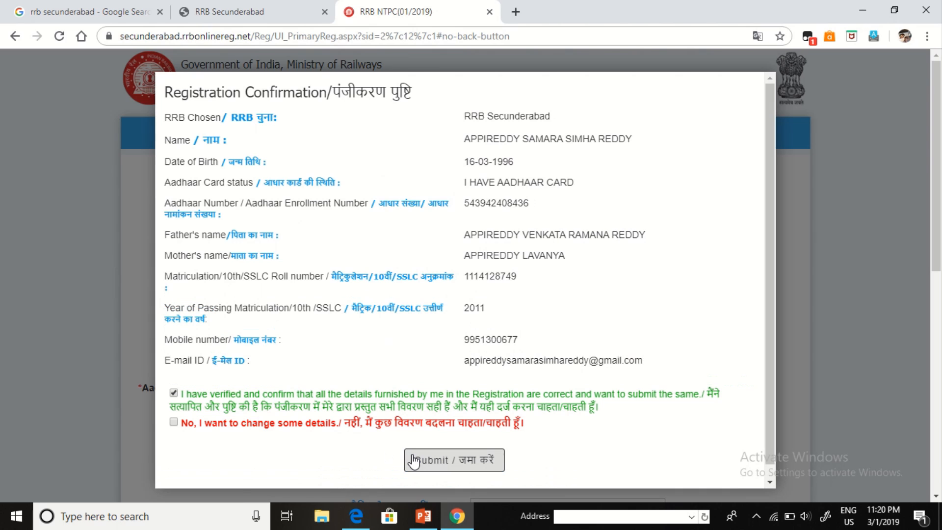
pyautogui.click(424, 459)
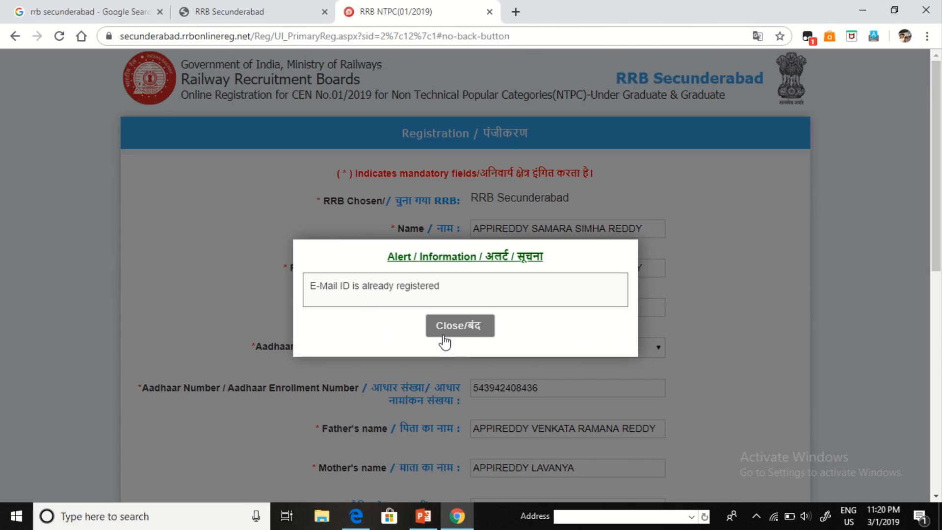
pyautogui.click(445, 331)
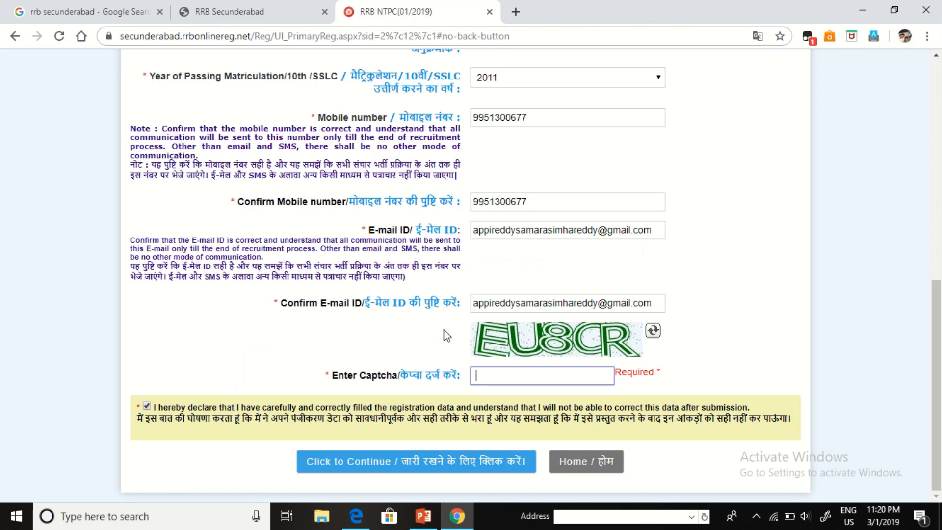
# Open the Verify through OTP form from the Registration Status page.
pyautogui.moveTo(356, 31)
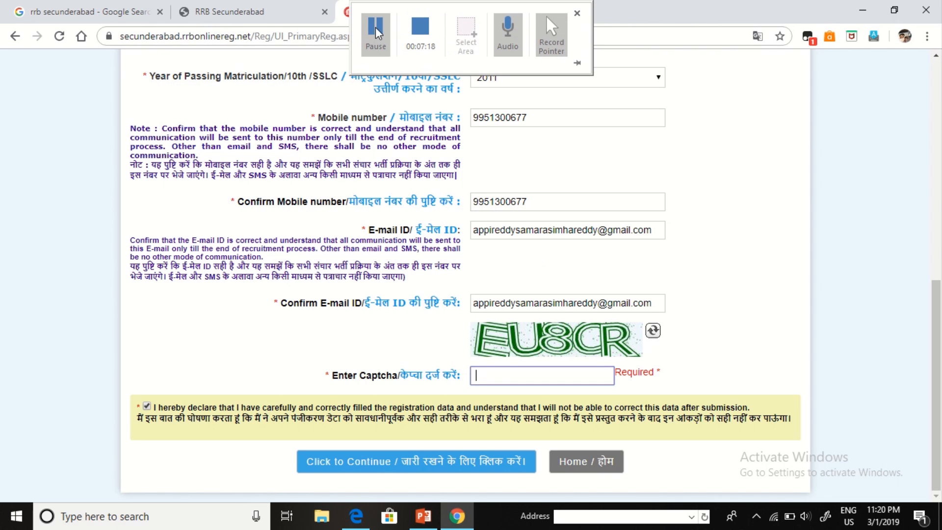
pyautogui.click(363, 50)
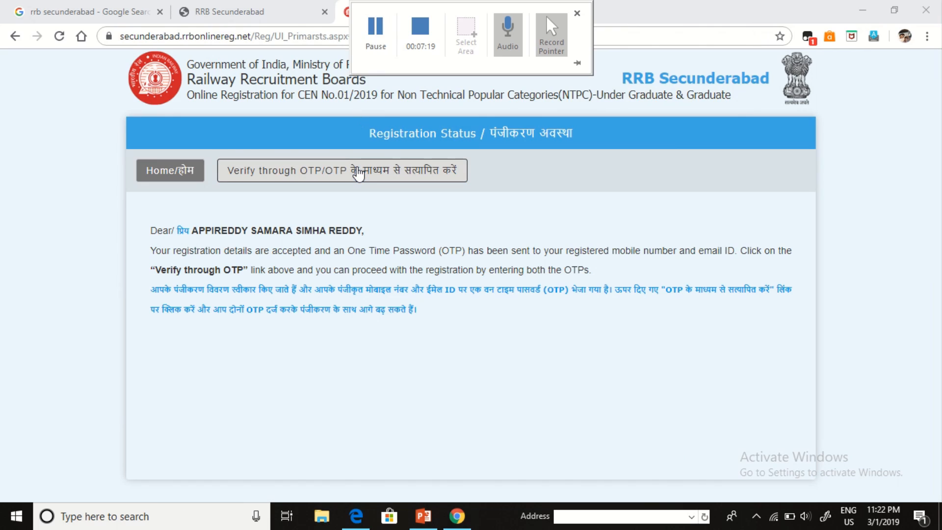
pyautogui.click(358, 172)
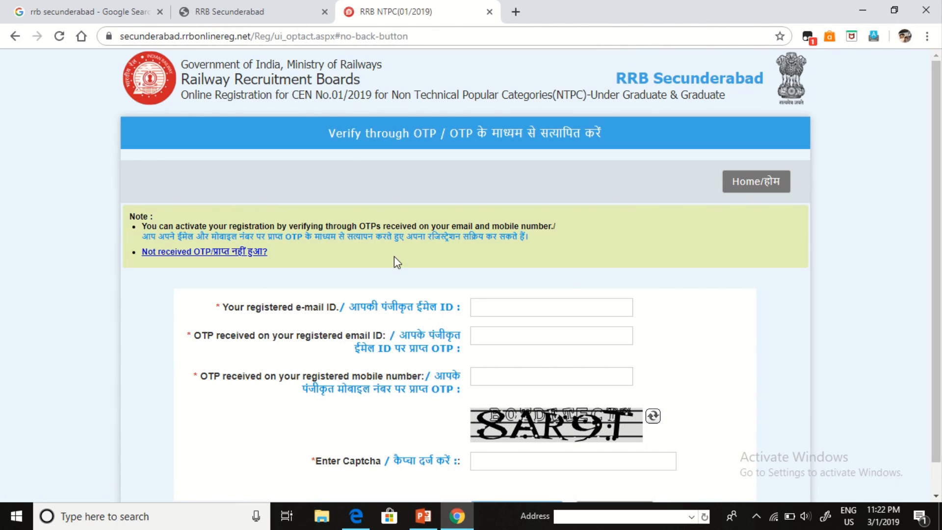
# Enter the registered e-mail address in the OTP verification form, fixing typos.
pyautogui.click(497, 312)
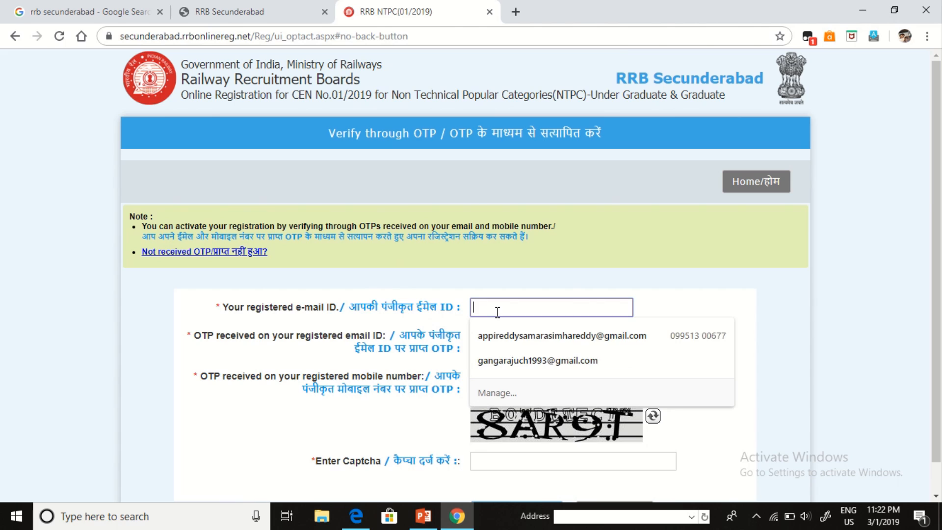
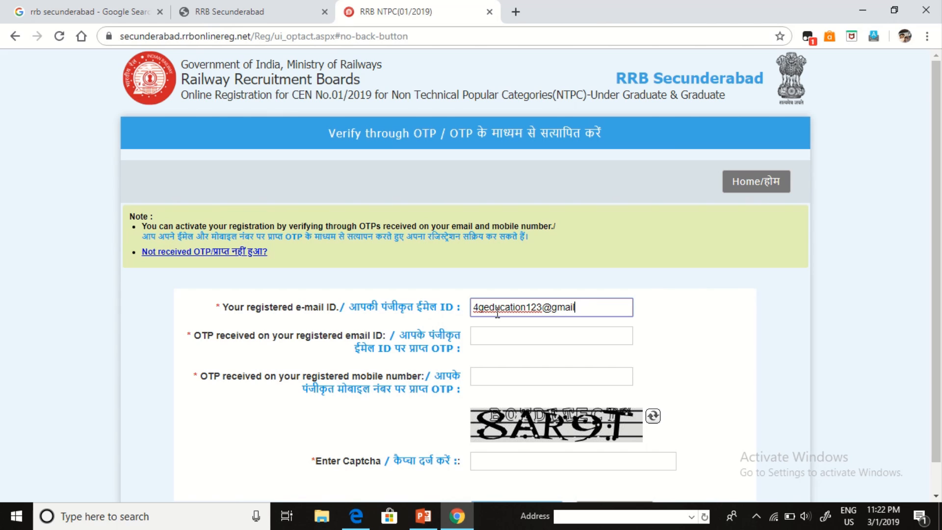
# Fill in the e-mail OTP, mobile OTP and captcha, then submit the verification.
pyautogui.click(520, 339)
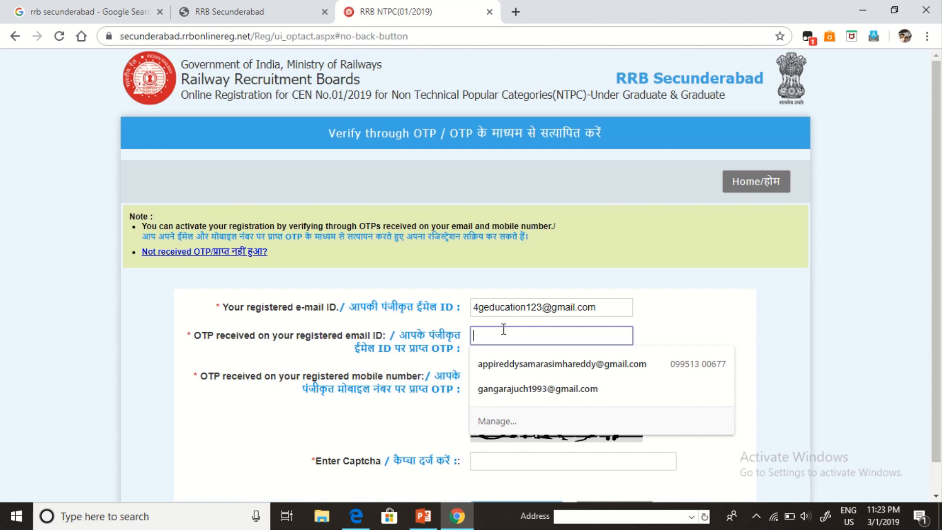
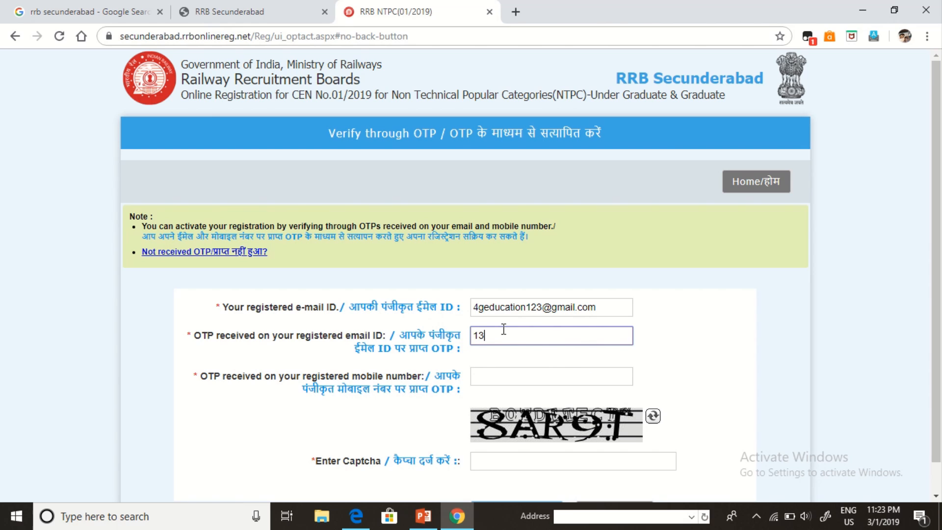
pyautogui.click(496, 372)
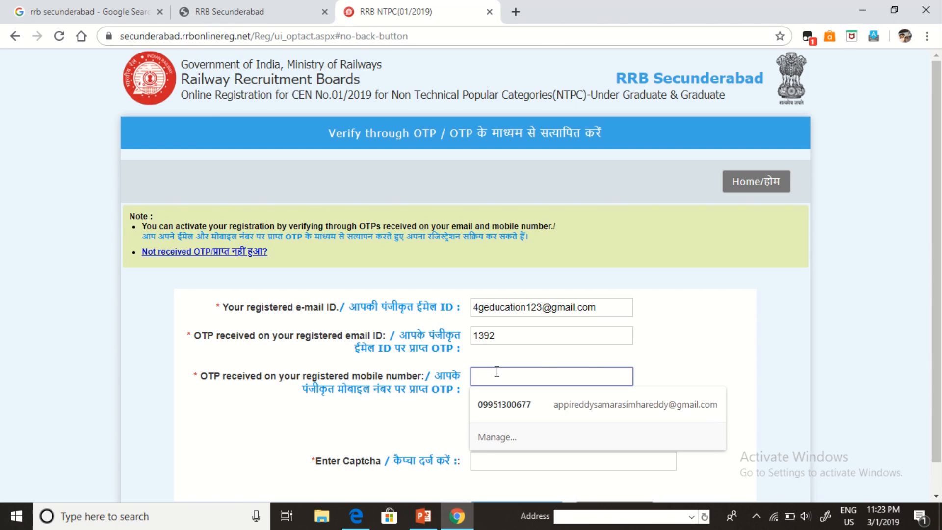
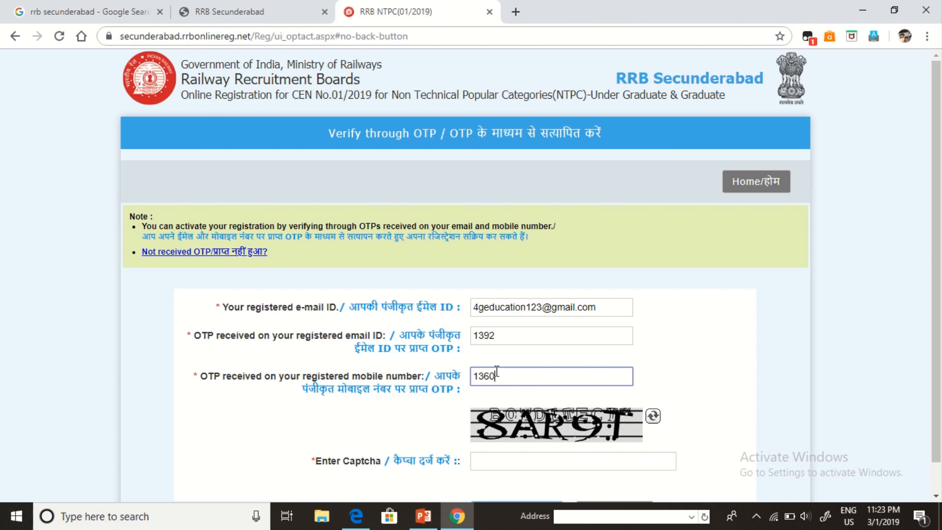
pyautogui.click(508, 459)
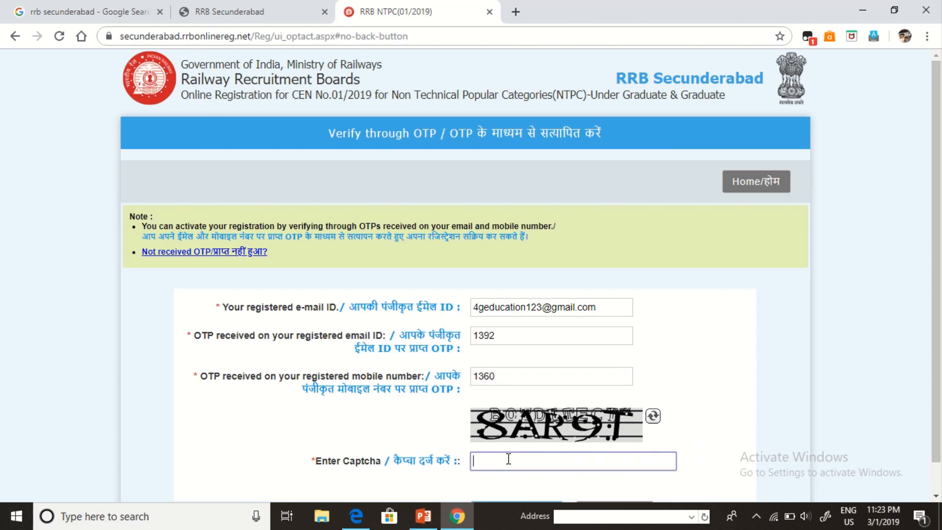
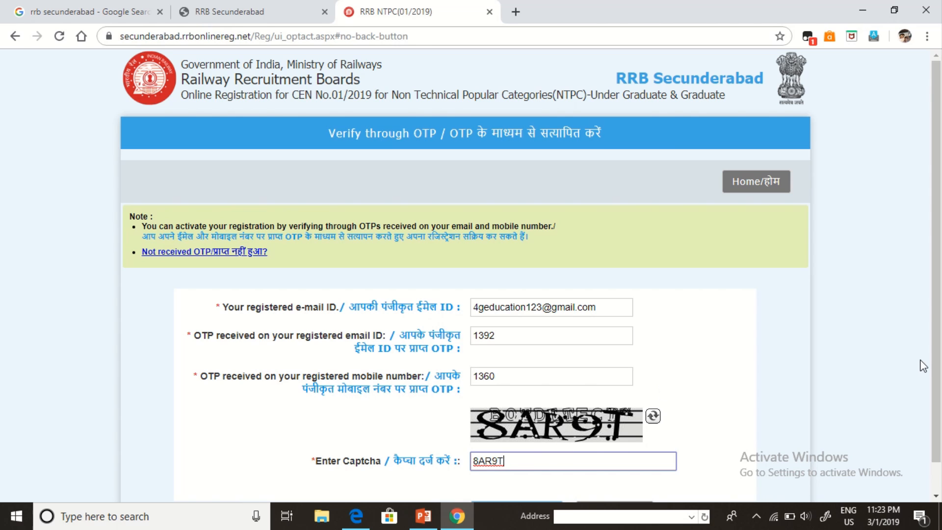
pyautogui.scroll(-1, 923, 461)
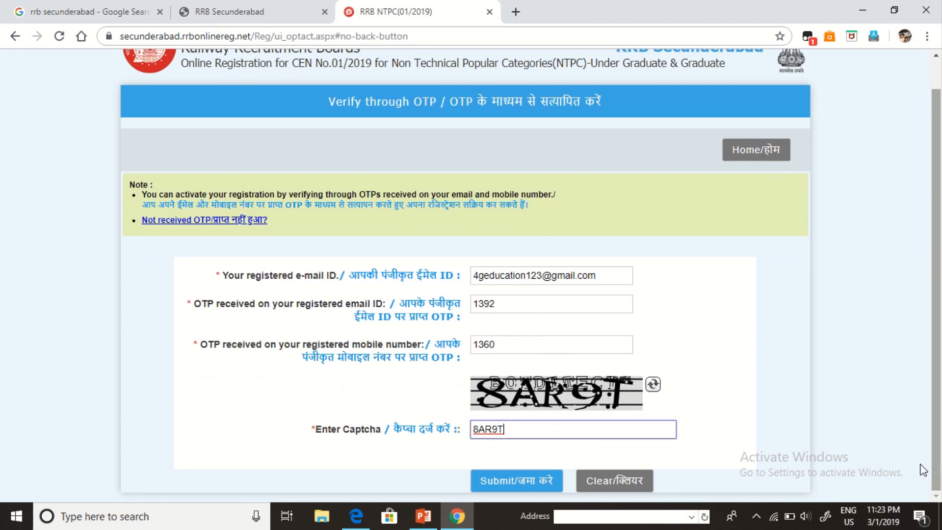
pyautogui.click(494, 491)
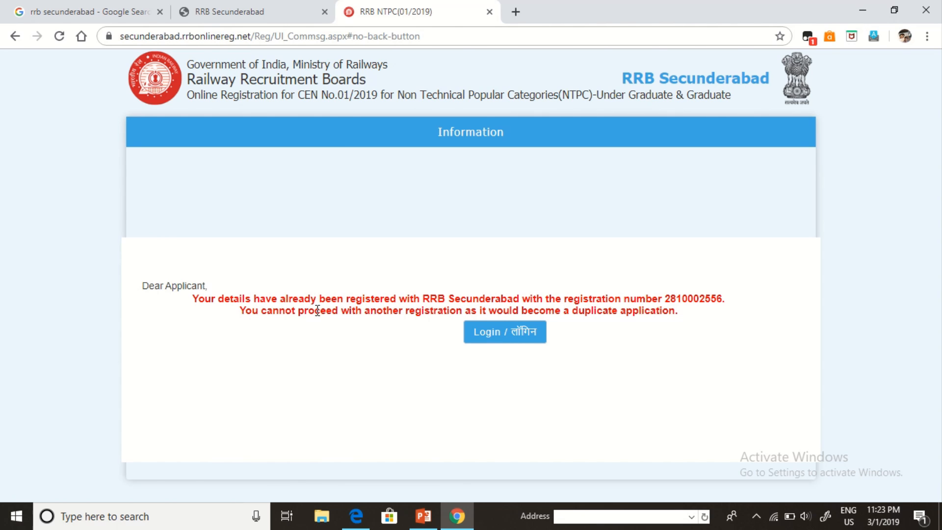
# Go to the login page and enter the registration number, correcting wrong digits.
pyautogui.click(483, 332)
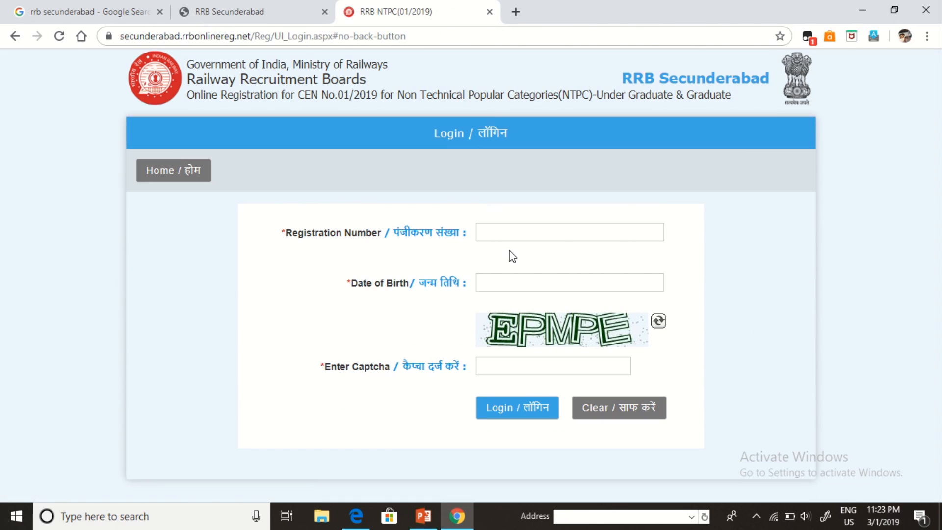
pyautogui.click(513, 238)
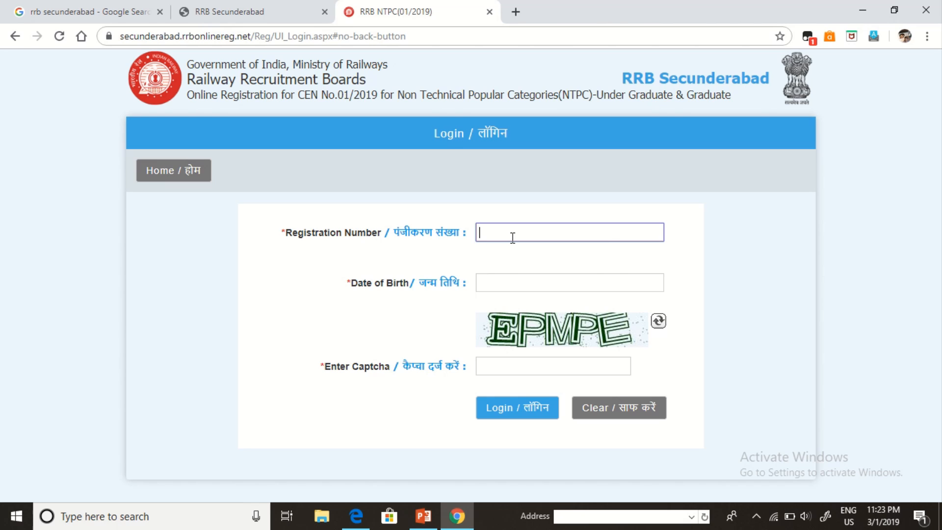
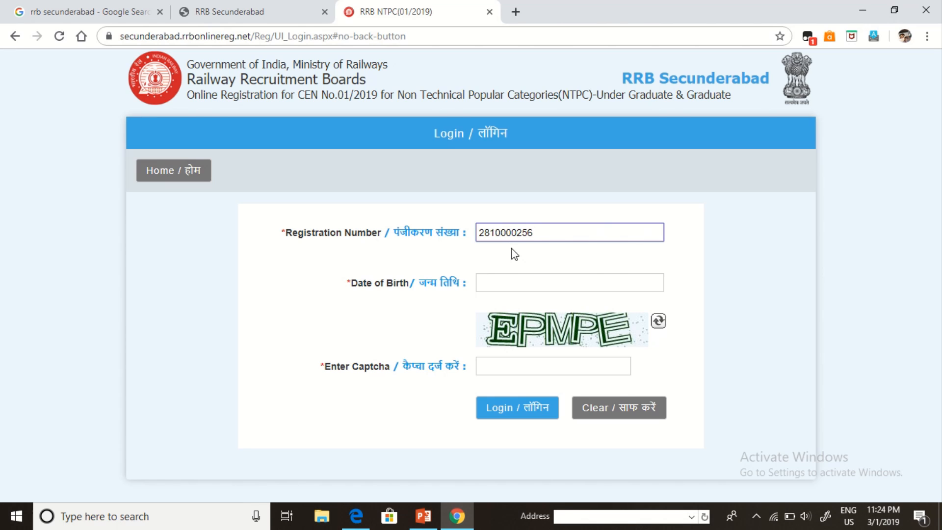
pyautogui.click(517, 234)
pyautogui.press('BackSpace')
# Pick the date of birth from the calendar, enter captcha EPMPE and submit the login.
pyautogui.click(522, 282)
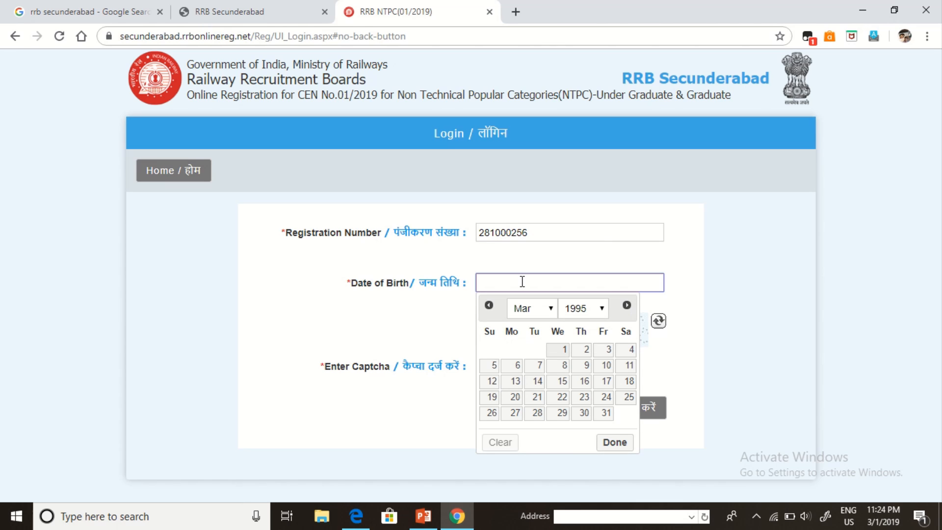
pyautogui.click(588, 314)
pyautogui.scroll(-1, 599, 292)
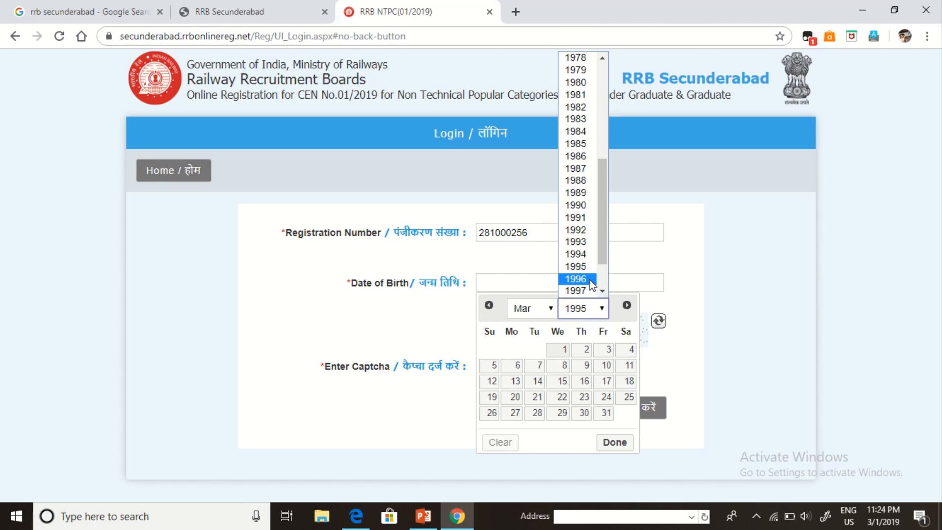
pyautogui.click(591, 279)
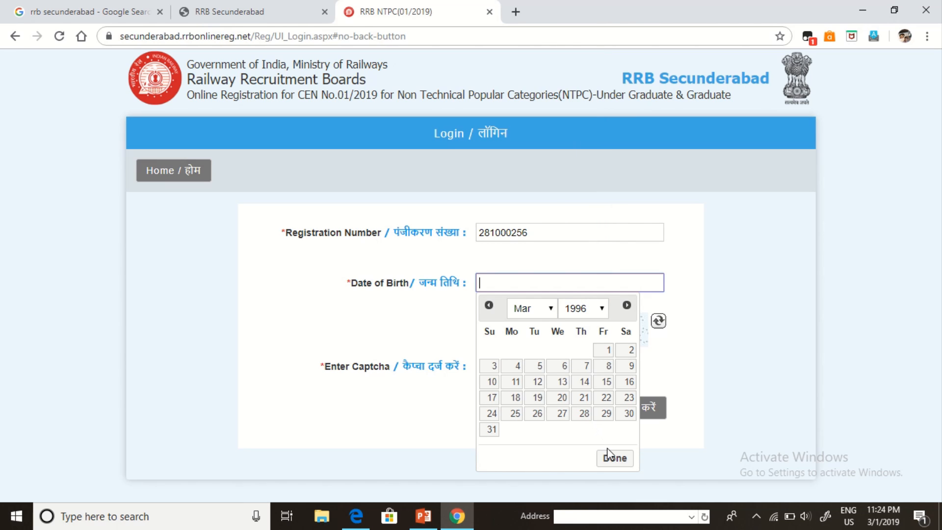
pyautogui.click(625, 384)
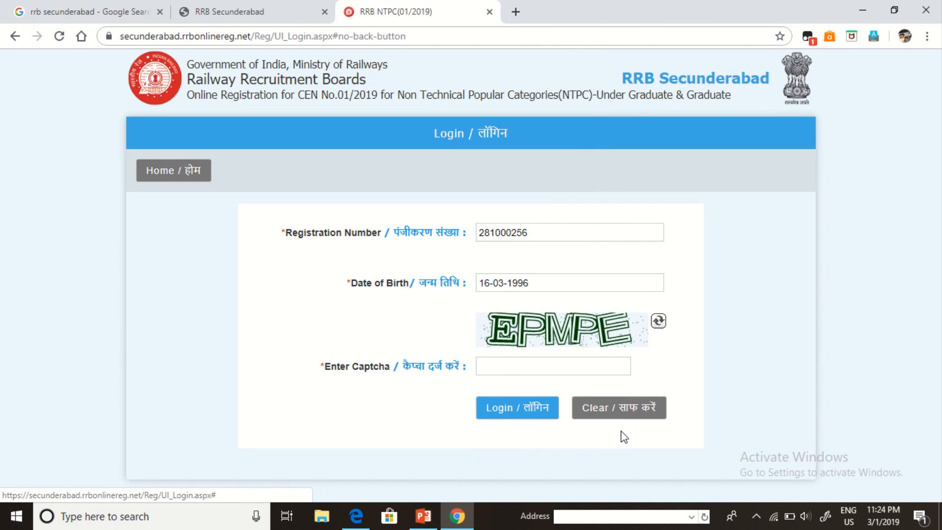
pyautogui.click(503, 363)
pyautogui.write('E')
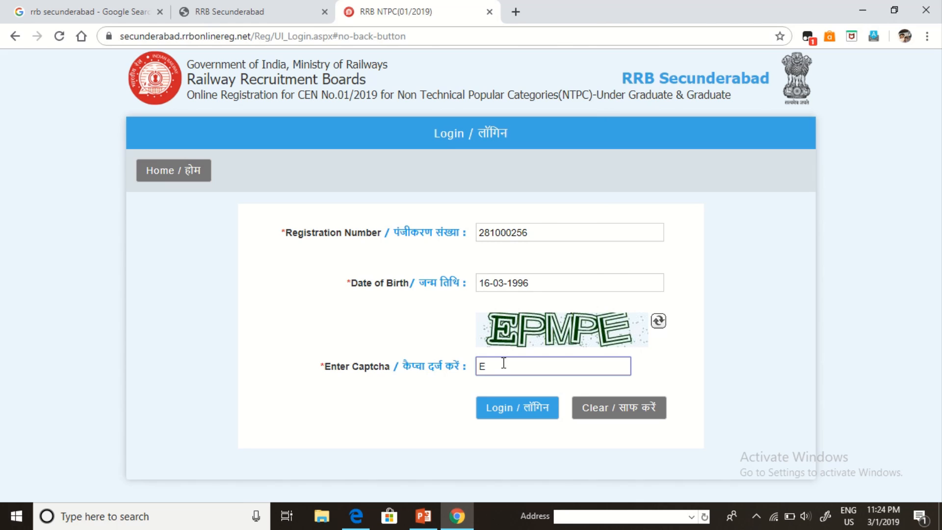
pyautogui.write('PMPE')
pyautogui.click(511, 411)
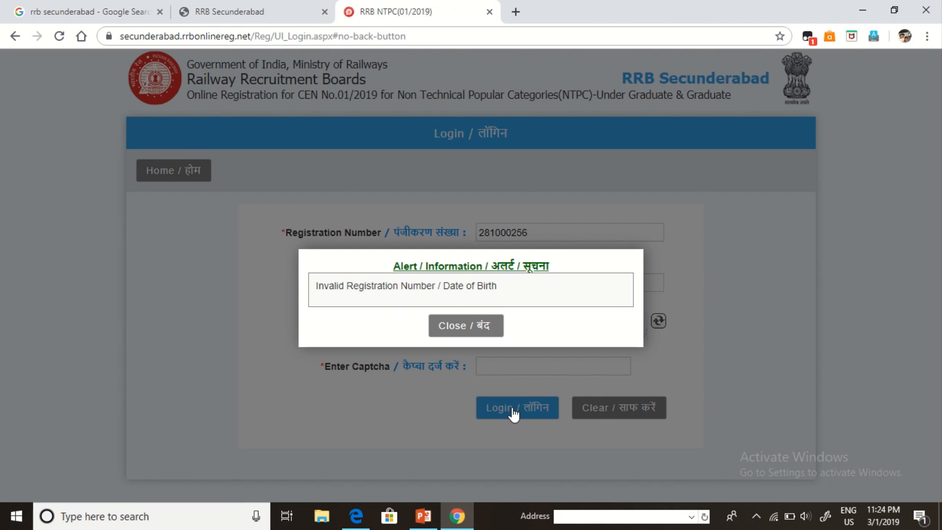
# Dismiss the invalid-details alert, fix the registration number, enter captcha 6C5U8 and log in again.
pyautogui.click(471, 328)
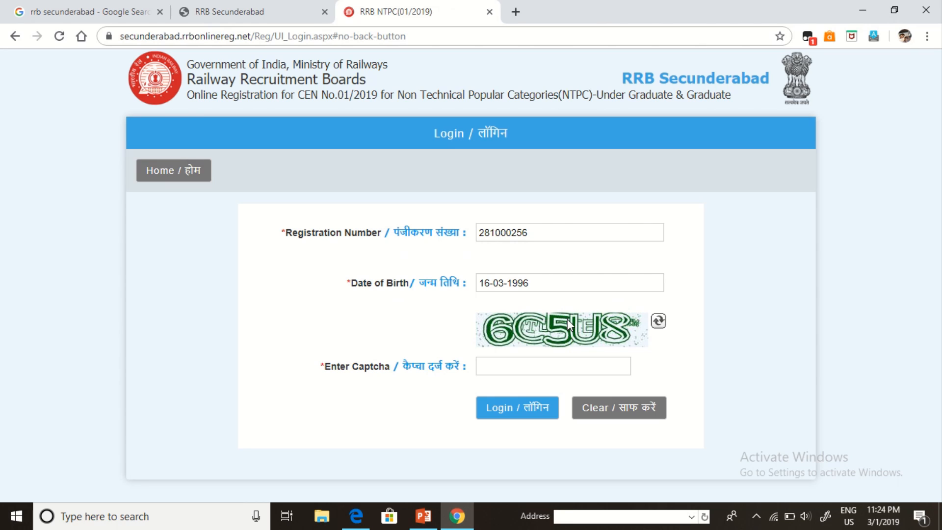
pyautogui.click(522, 230)
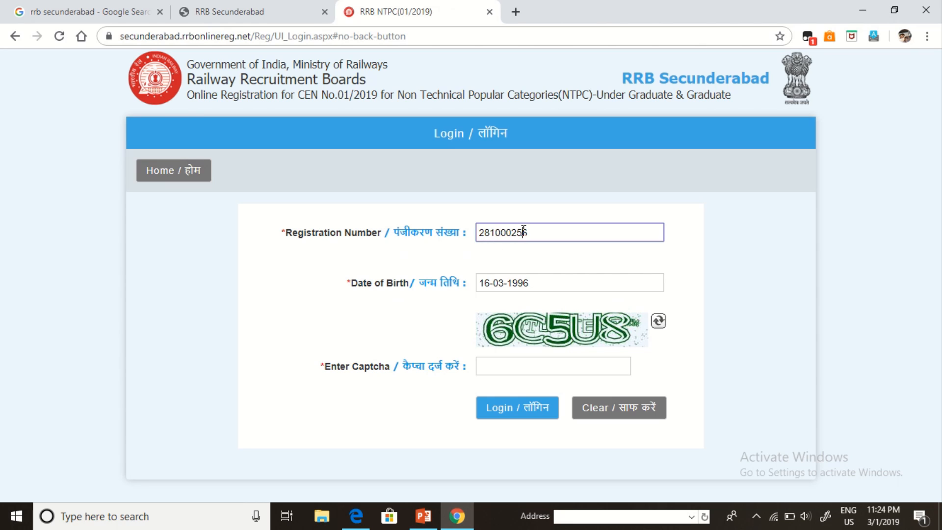
pyautogui.write('6')
pyautogui.click(540, 366)
pyautogui.write('6')
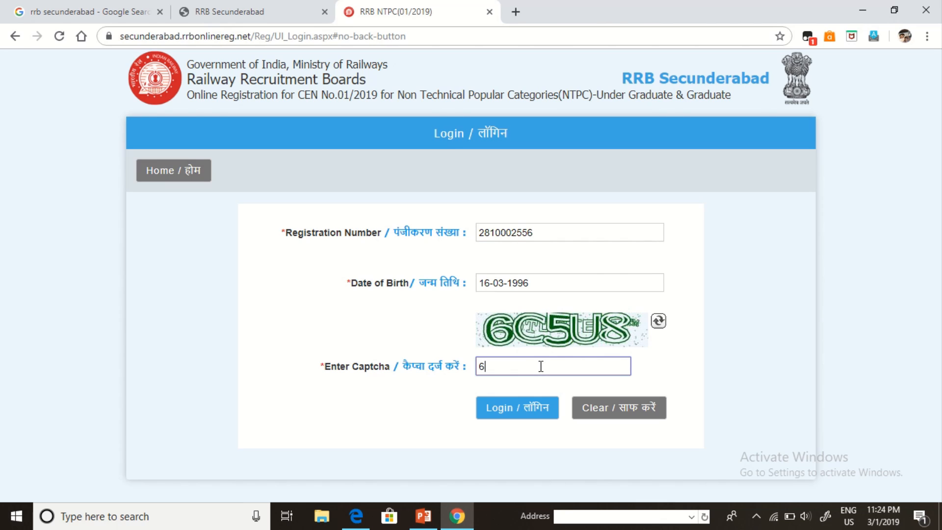
pyautogui.write('C5U8')
pyautogui.click(535, 411)
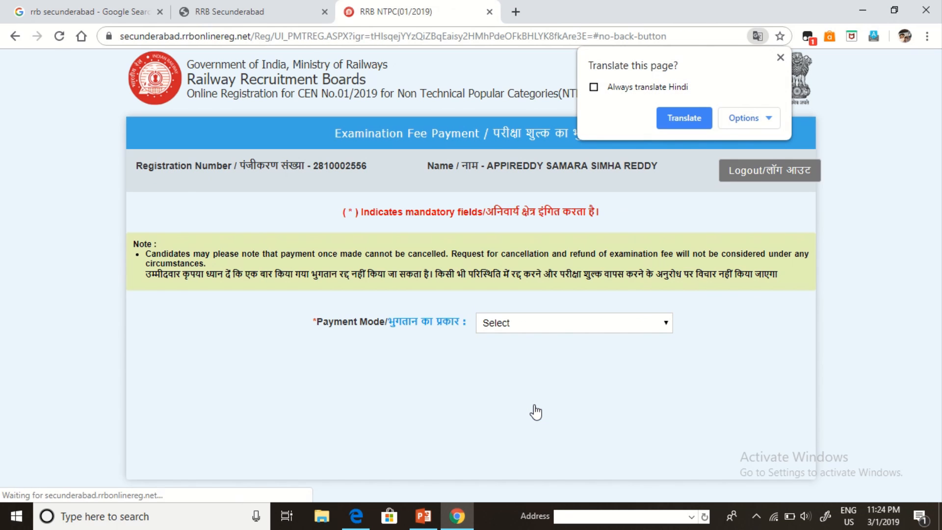
# Translate the page to English, choose Bank as the payment mode and proceed to pay.
pyautogui.click(684, 118)
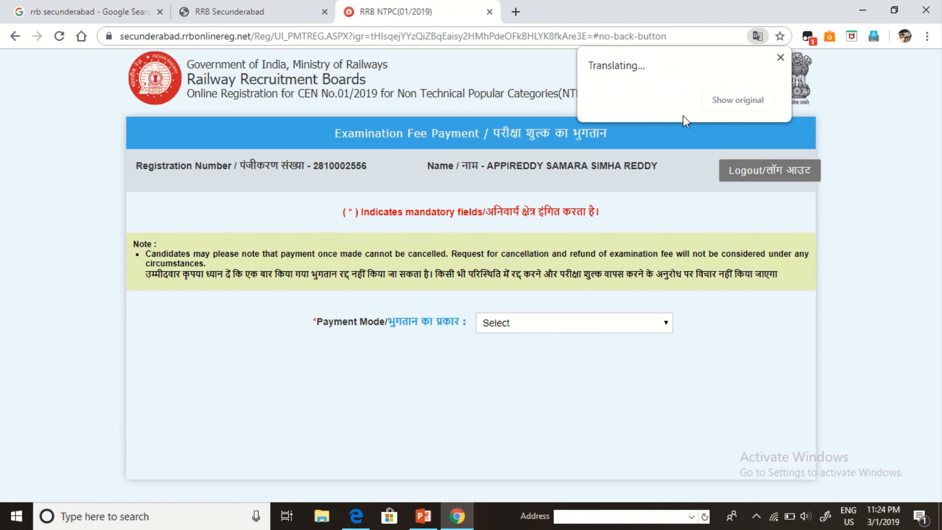
pyautogui.click(569, 310)
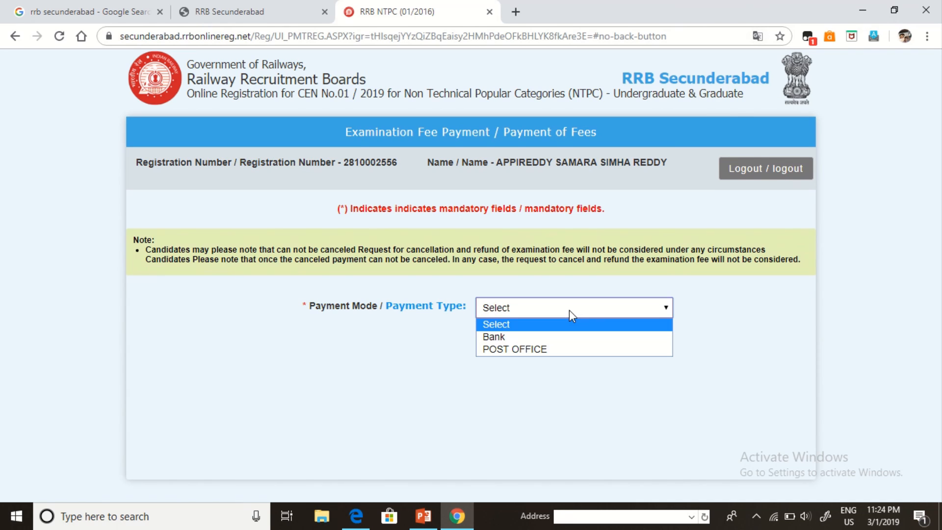
pyautogui.click(539, 337)
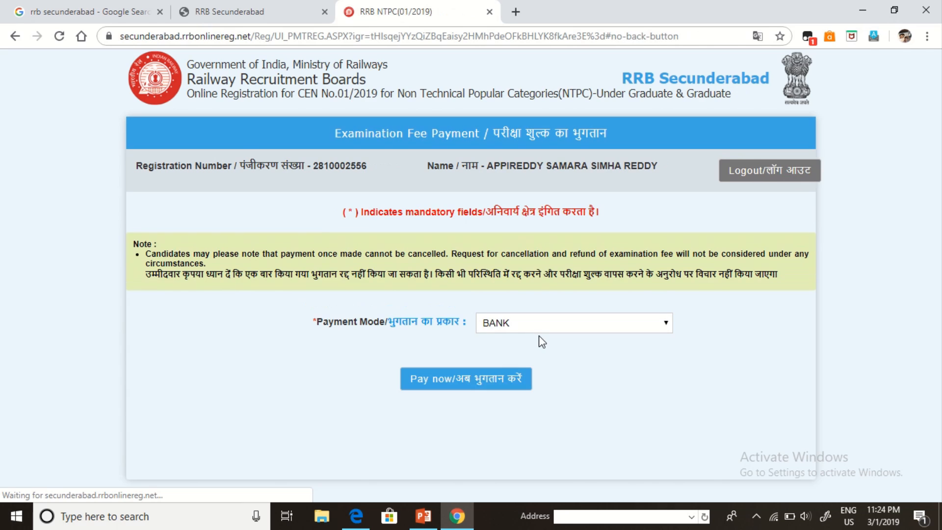
pyautogui.click(489, 377)
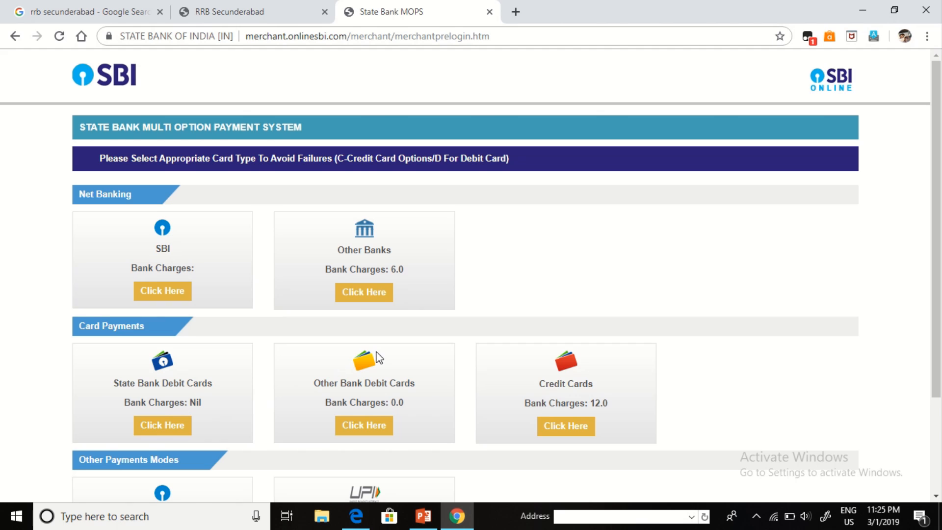
# Look through the SBI MOPS payment options and return to the RRB fee reimbursement page.
pyautogui.scroll(-2, 376, 352)
pyautogui.scroll(-2, 377, 357)
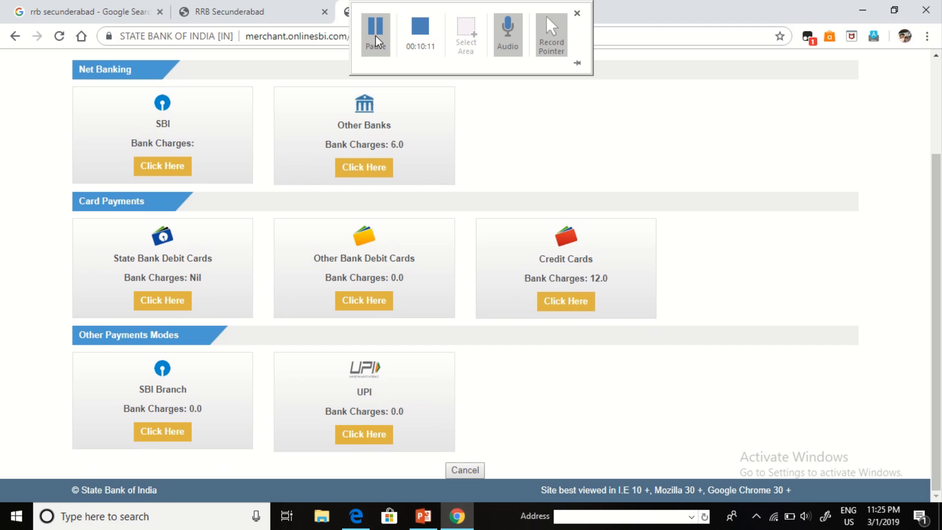
pyautogui.click(375, 29)
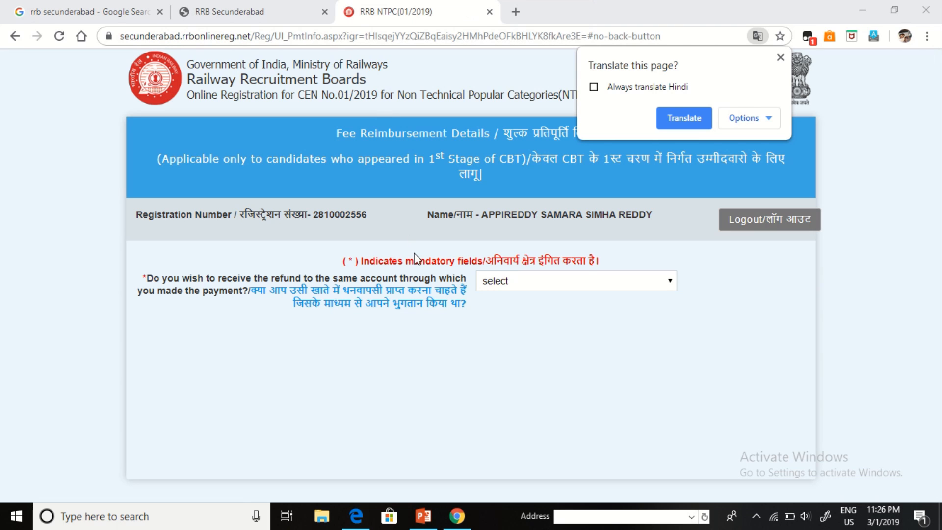
# Answer Yes to refunding any amount to the paying account and continue to Part II.
pyautogui.click(513, 287)
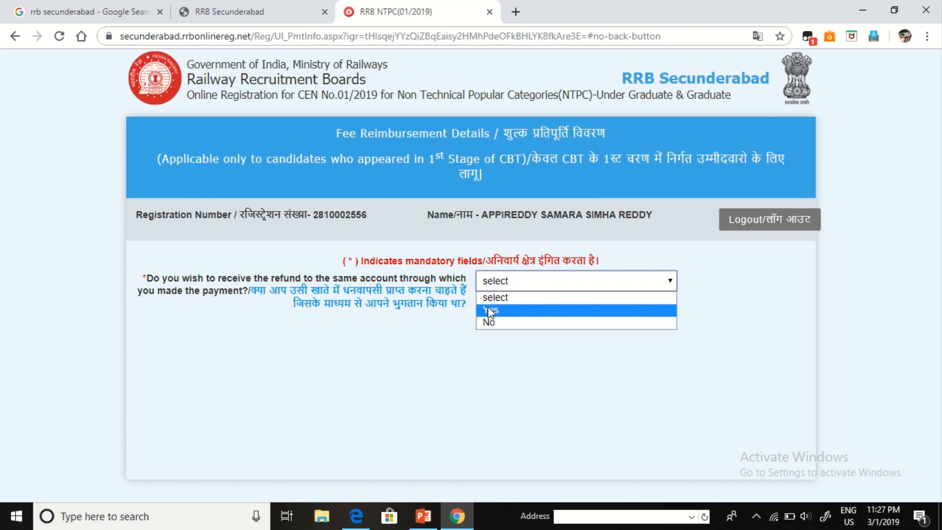
pyautogui.click(494, 286)
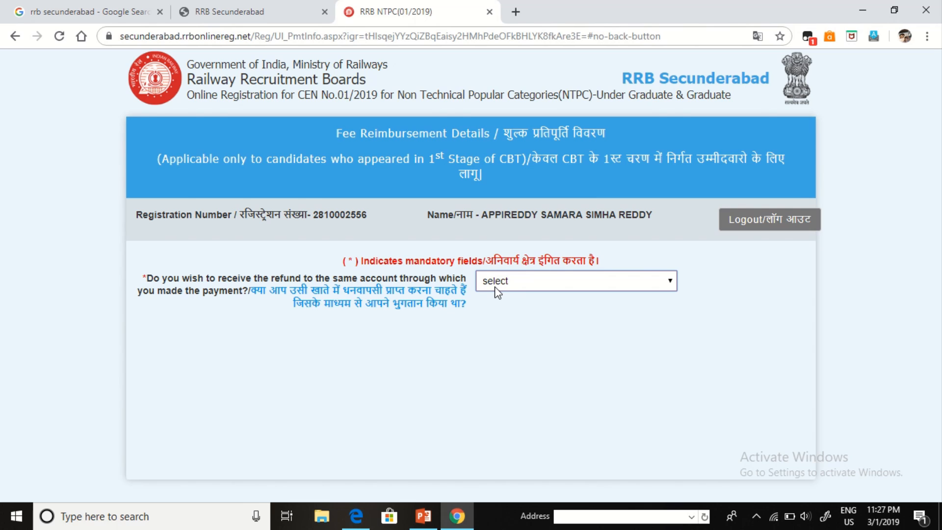
pyautogui.click(496, 291)
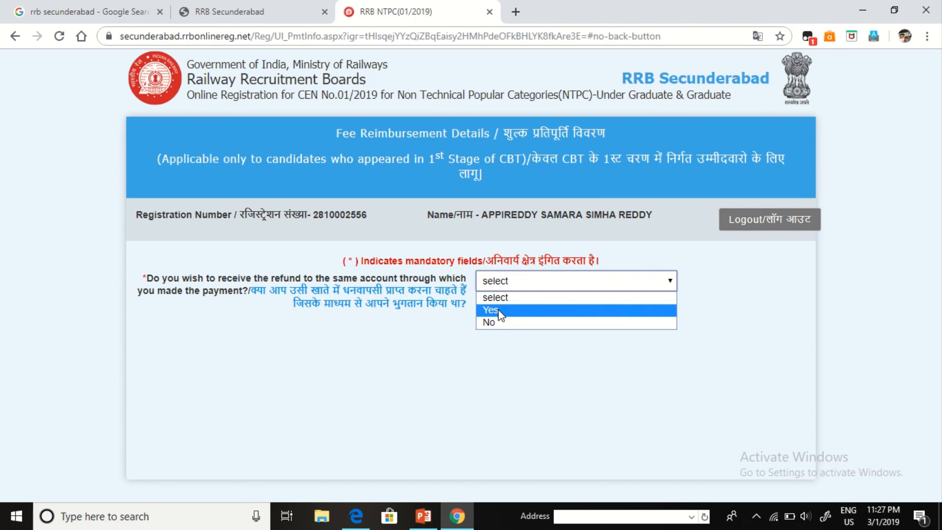
pyautogui.click(498, 309)
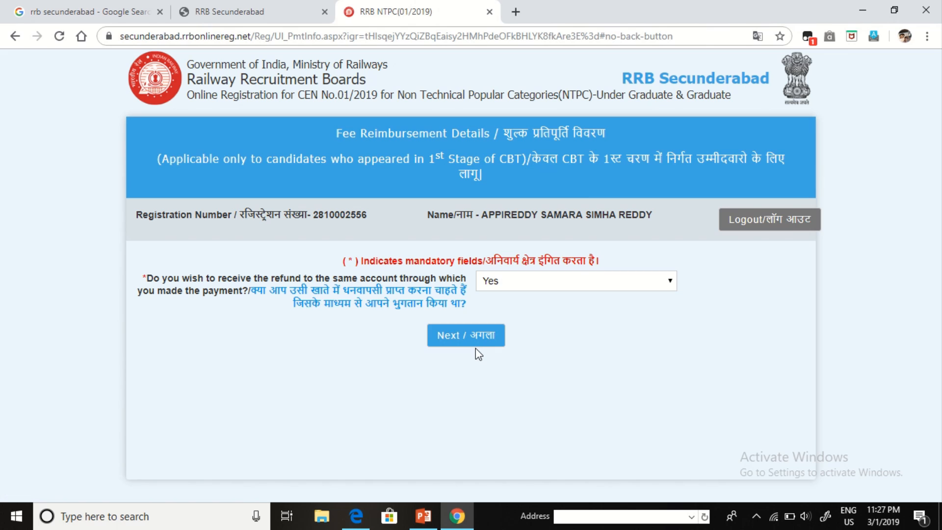
pyautogui.click(476, 350)
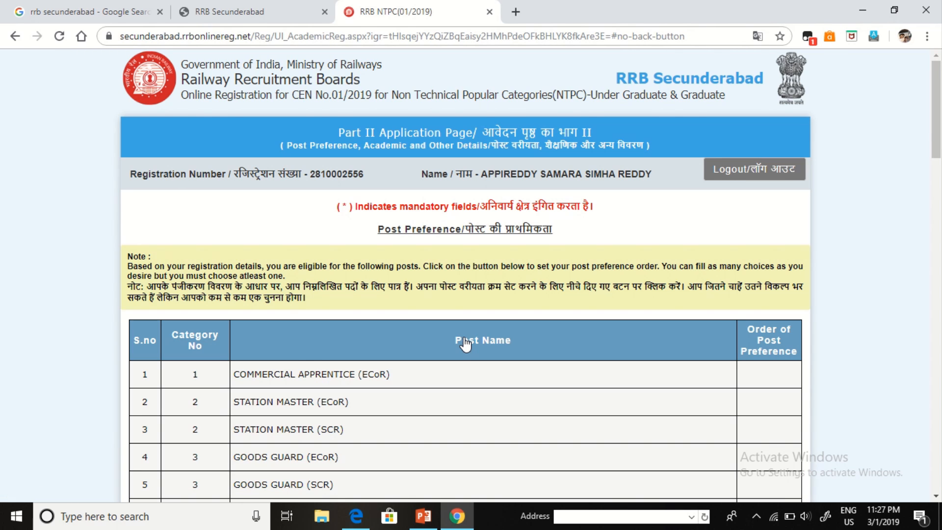
# Scroll past the eligible post list and open the Set Preference ranking form.
pyautogui.scroll(-1, 465, 345)
pyautogui.scroll(-3, 465, 345)
pyautogui.scroll(1, 465, 345)
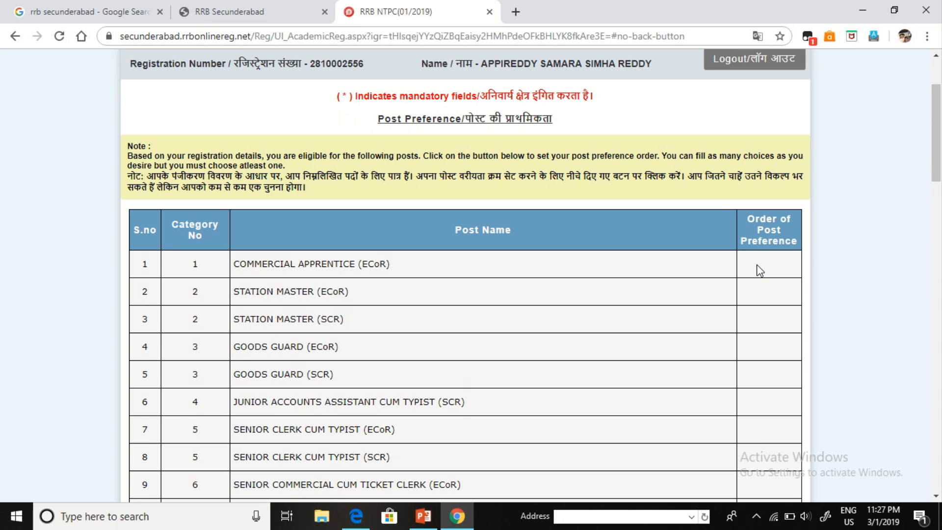
pyautogui.scroll(-9, 759, 271)
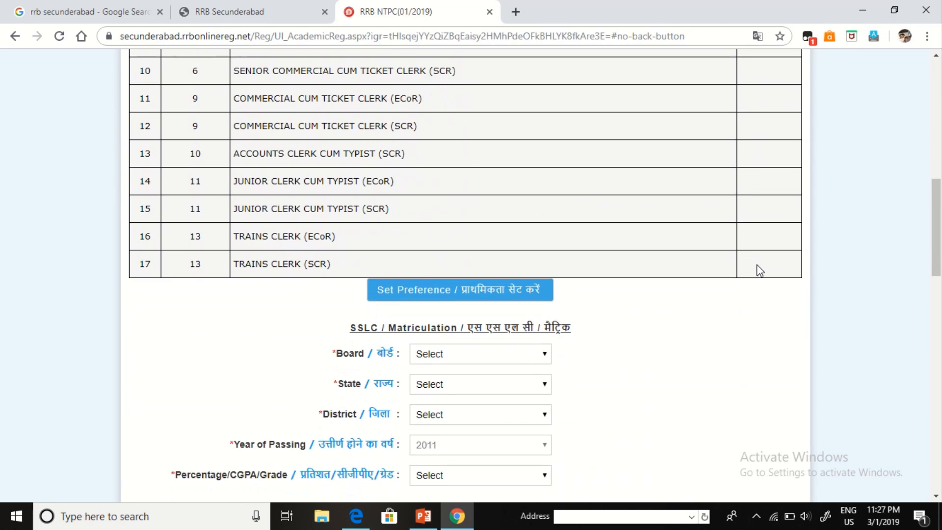
pyautogui.scroll(-1, 759, 271)
pyautogui.scroll(1, 759, 270)
pyautogui.scroll(2, 759, 270)
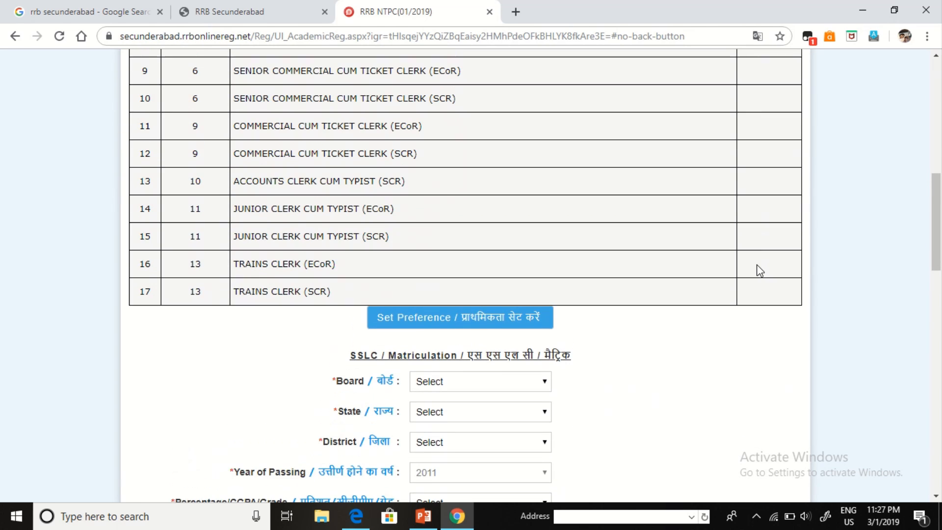
pyautogui.click(514, 363)
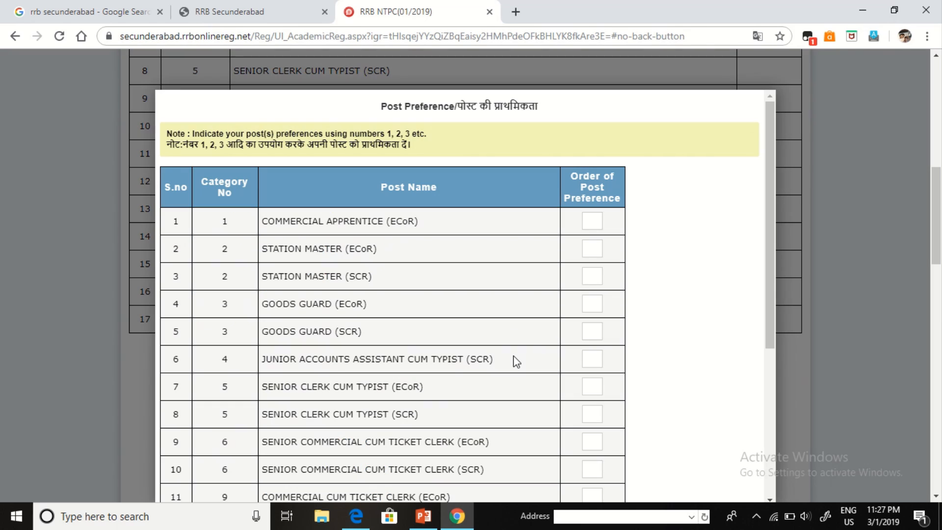
# Rank Station Master (SCR) 1, Station Master (ECoR) 2 and Commercial Apprentice (ECoR) 3.
pyautogui.click(597, 252)
pyautogui.click(725, 339)
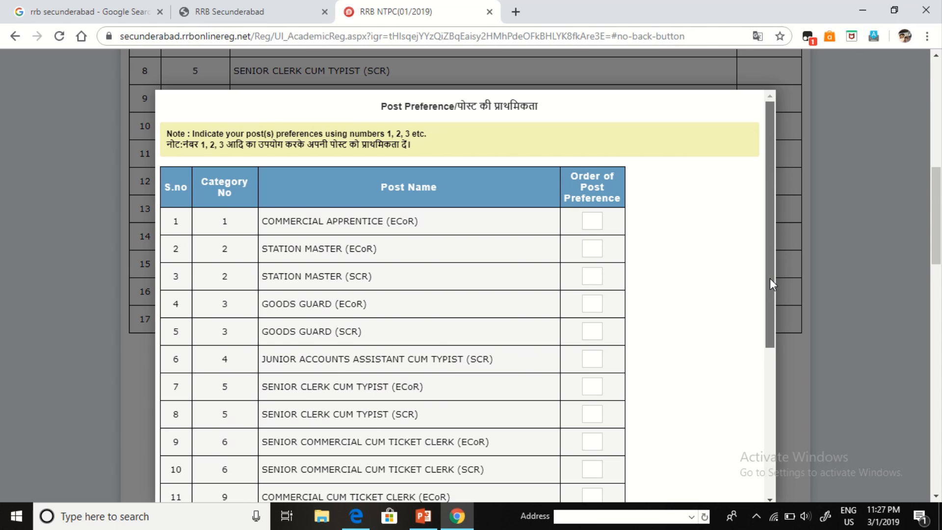
pyautogui.moveTo(770, 279); pyautogui.dragTo(777, 367)
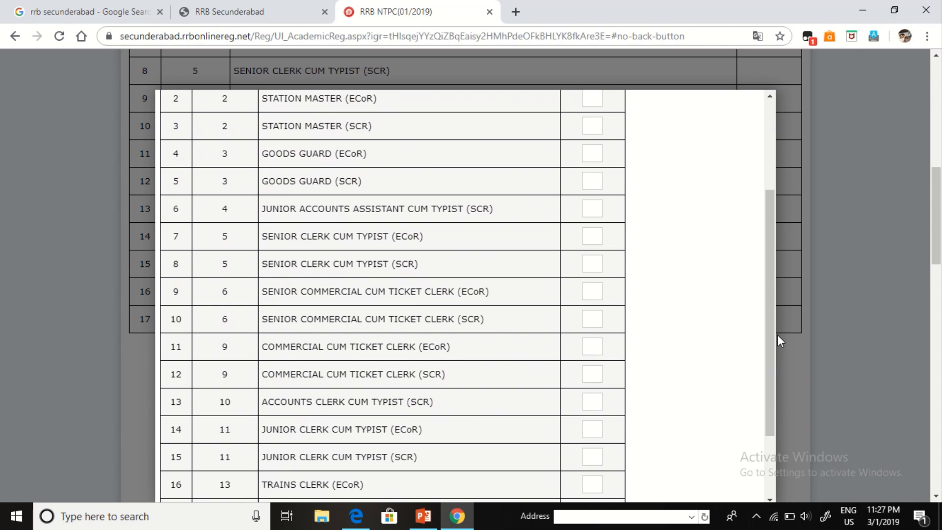
pyautogui.moveTo(768, 301); pyautogui.dragTo(775, 329)
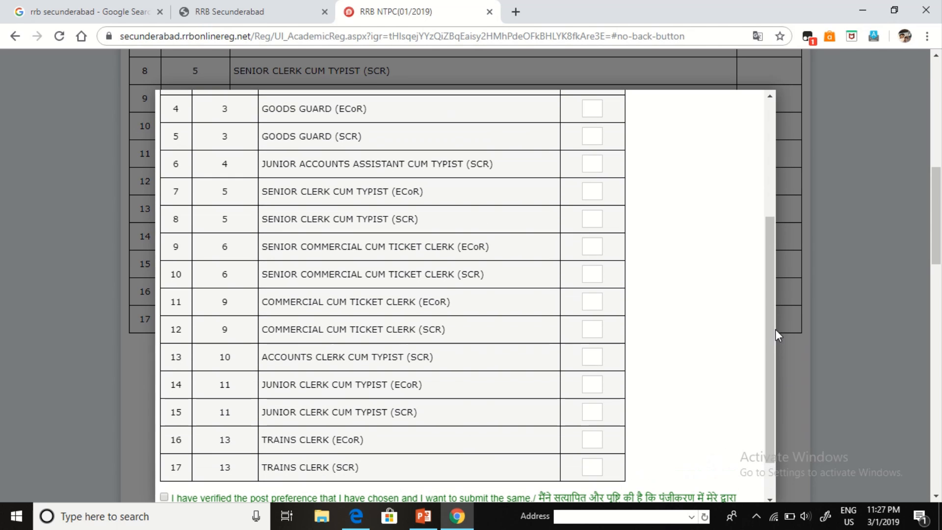
pyautogui.click(770, 198)
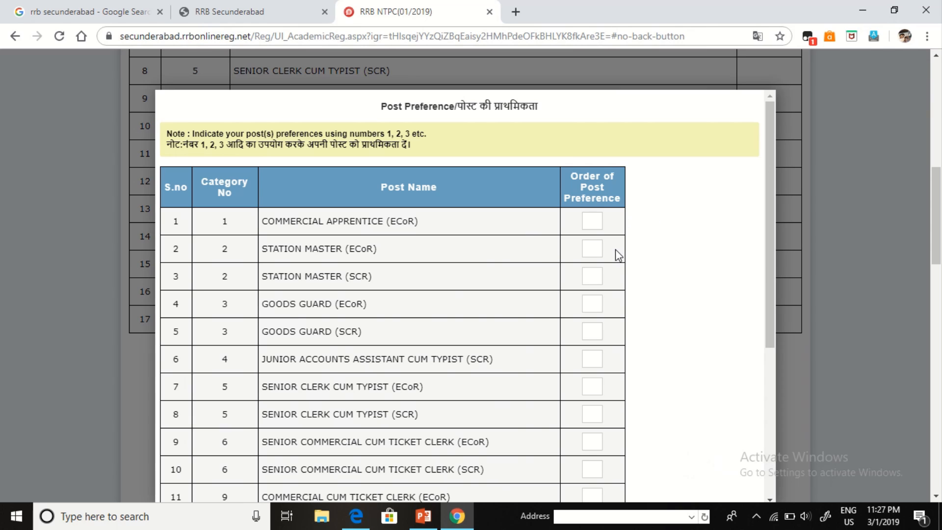
pyautogui.click(594, 275)
pyautogui.click(590, 252)
pyautogui.write('2')
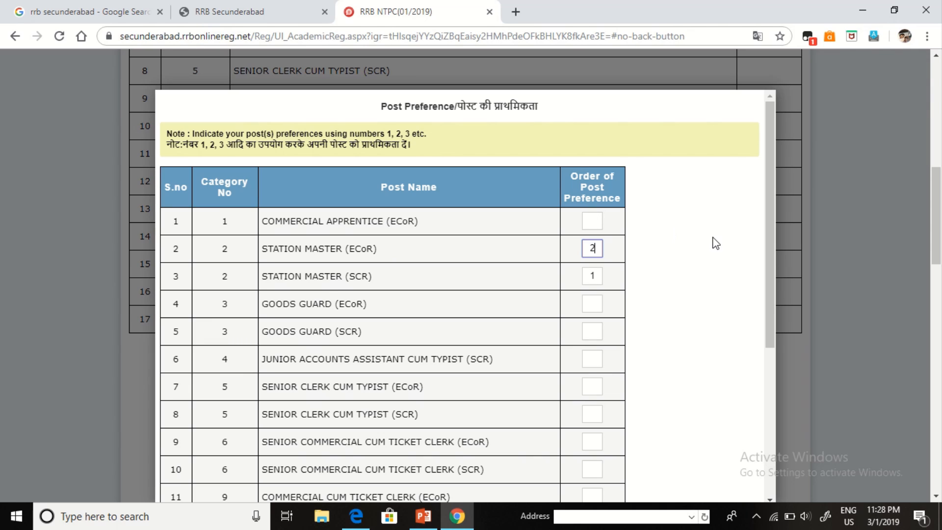
pyautogui.click(592, 220)
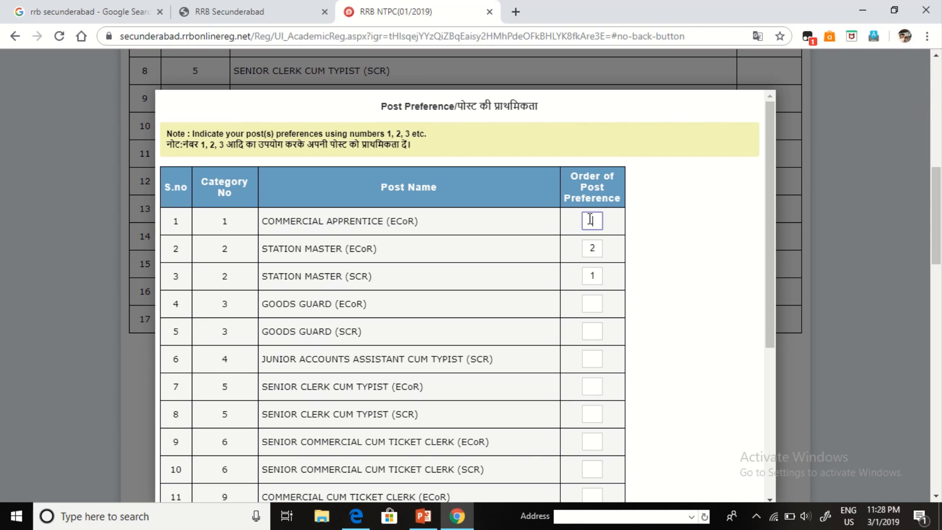
pyautogui.write('3')
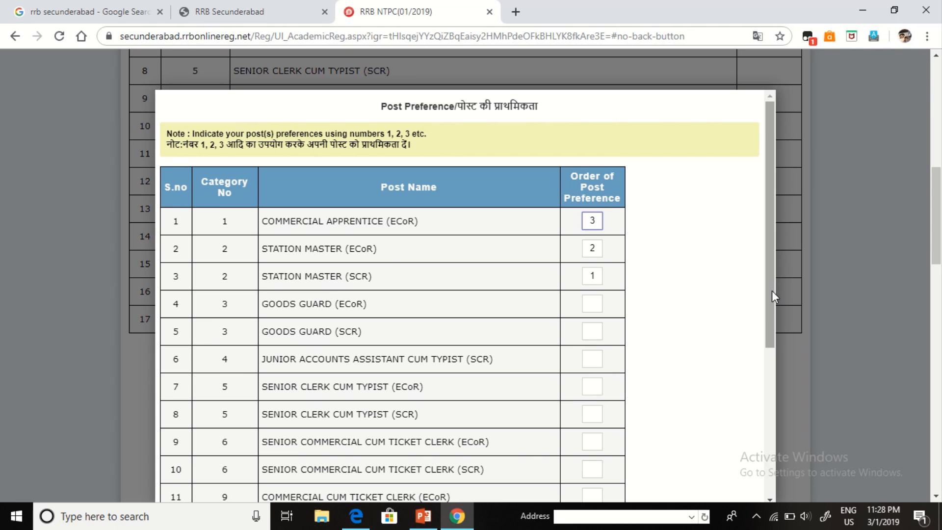
# Rank Goods Guard SCR 4, ECoR 5, Junior Accounts Assistant (SCR) 6, Senior Clerk ECoR 7, SCR 8.
pyautogui.moveTo(772, 301); pyautogui.dragTo(750, 228)
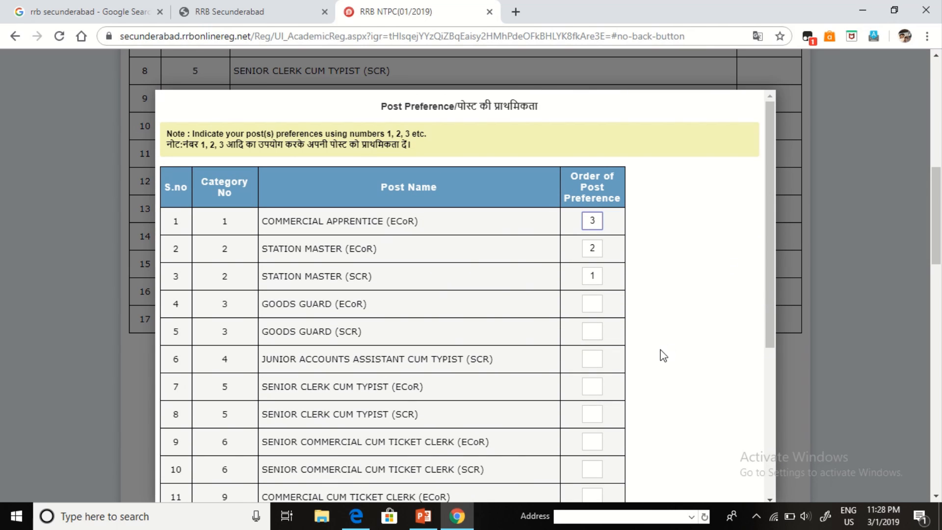
pyautogui.click(592, 331)
pyautogui.write('4')
pyautogui.click(592, 305)
pyautogui.write('5')
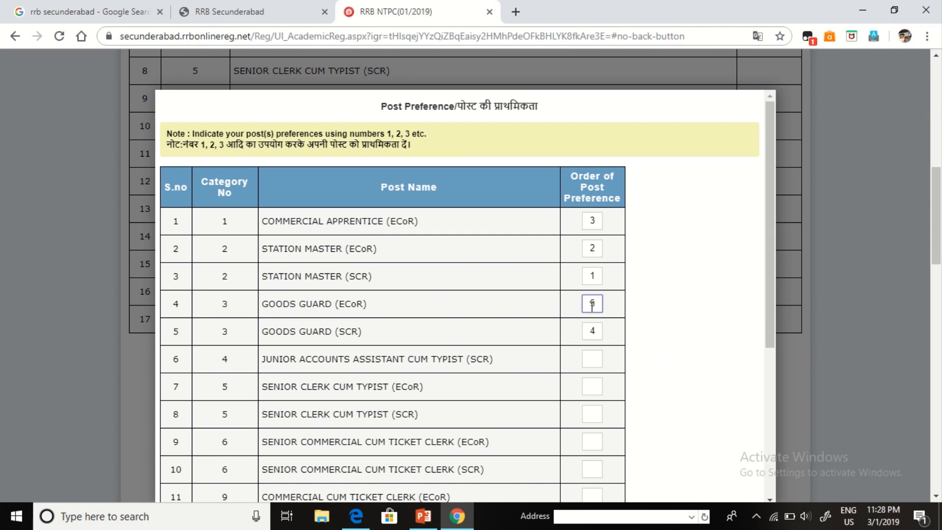
pyautogui.click(594, 358)
pyautogui.write('6')
pyautogui.click(593, 383)
pyautogui.write('7')
pyautogui.click(592, 413)
pyautogui.write('8')
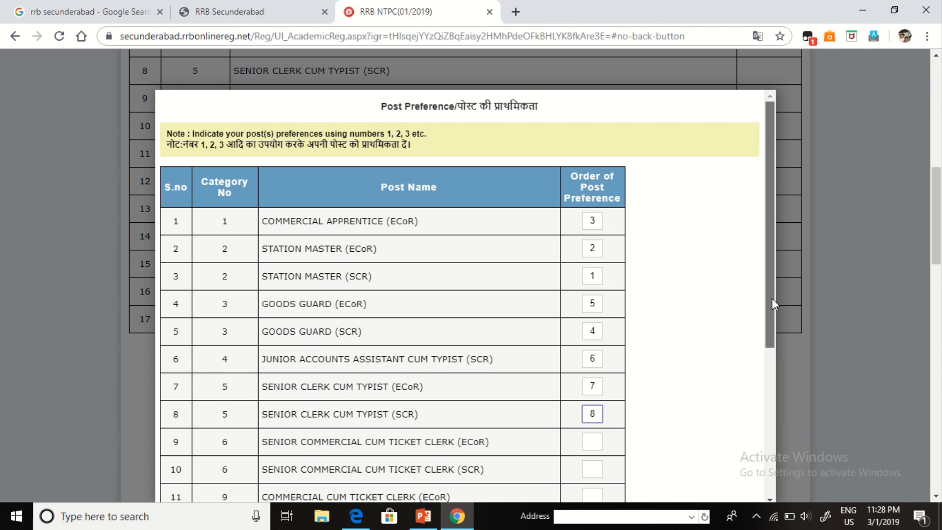
# Rank Senior Commercial cum Ticket Clerk SCR 9, ECoR 10, and Trains Clerk SCR 11, ECoR 12.
pyautogui.moveTo(772, 298); pyautogui.dragTo(775, 346)
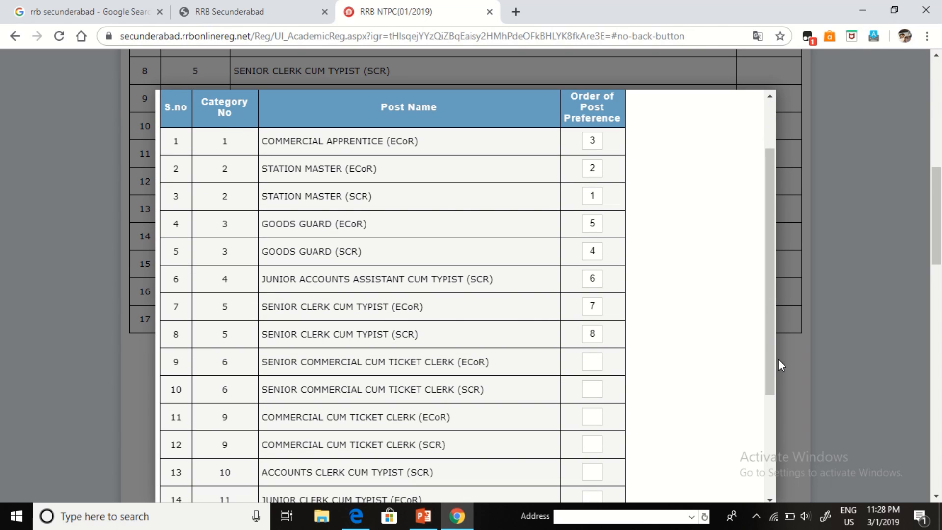
pyautogui.moveTo(770, 381); pyautogui.dragTo(773, 406)
pyautogui.click(590, 351)
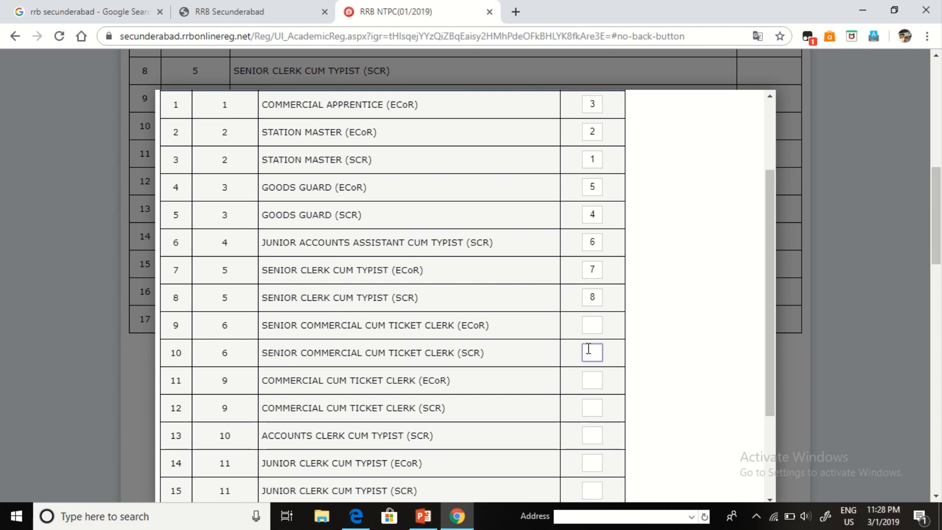
pyautogui.write('9')
pyautogui.click(590, 325)
pyautogui.write('10')
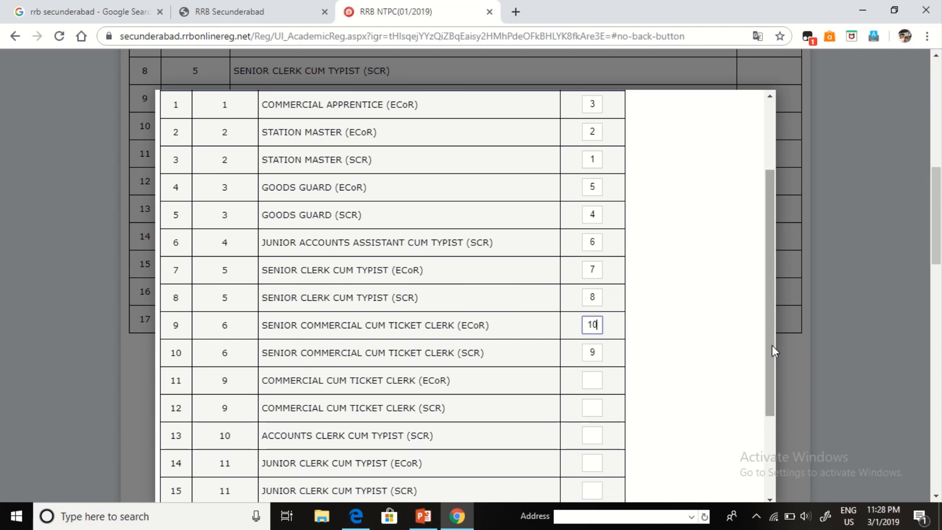
pyautogui.moveTo(772, 346); pyautogui.dragTo(780, 434)
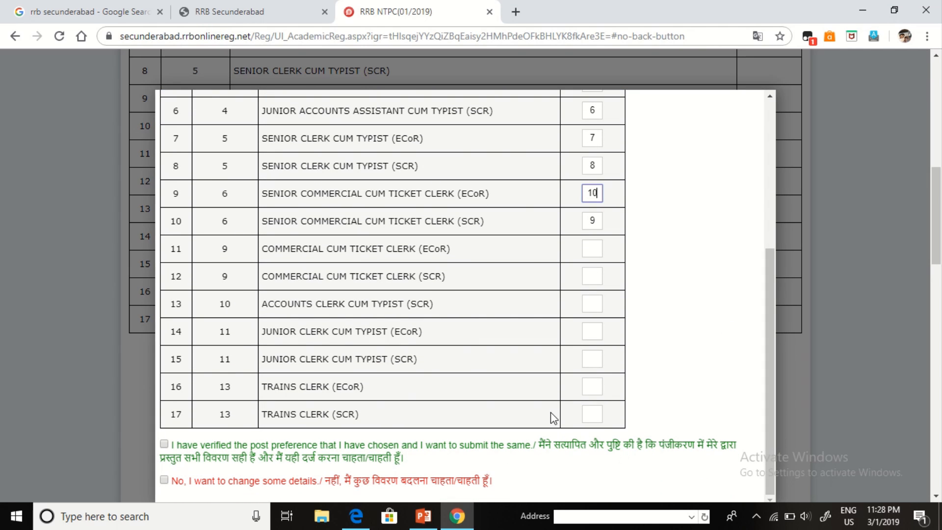
pyautogui.click(599, 412)
pyautogui.write('11')
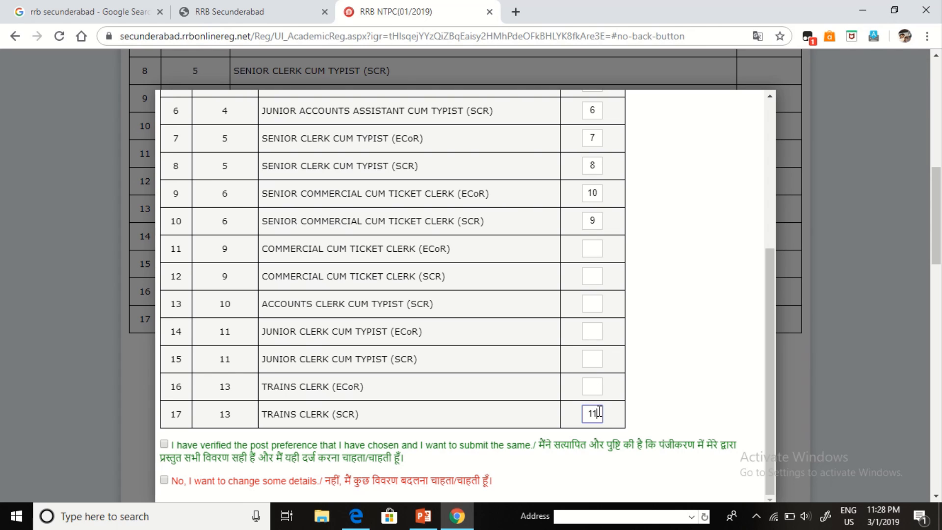
pyautogui.click(593, 388)
pyautogui.write('12')
# Tick 'I have verified the post preference' and submit the preferences.
pyautogui.click(165, 445)
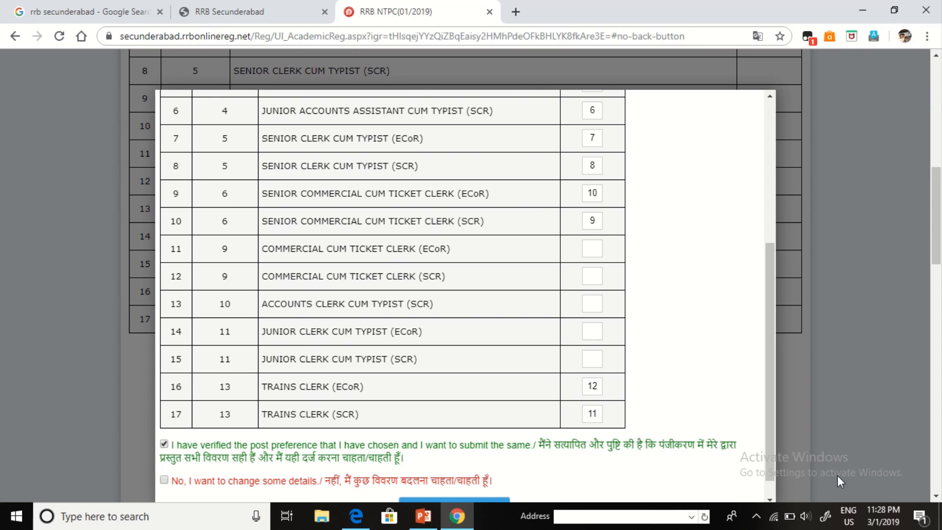
pyautogui.click(937, 451)
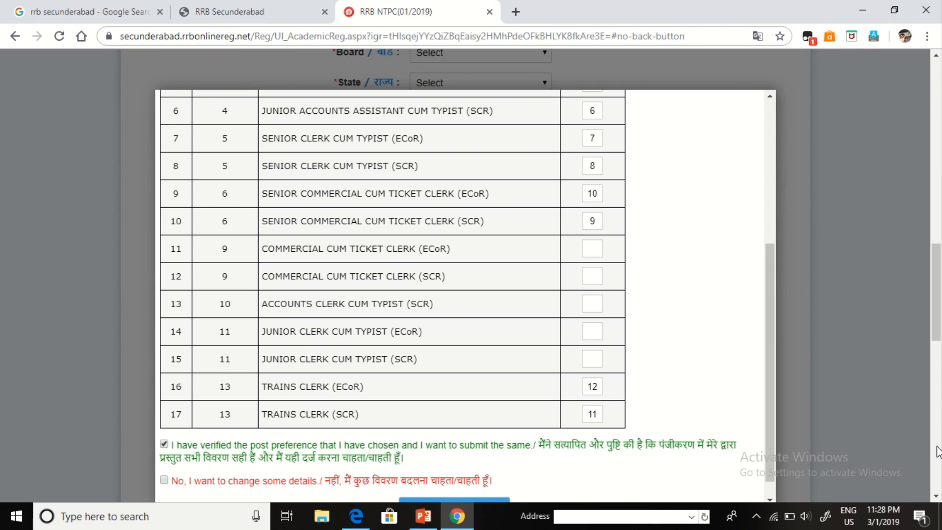
pyautogui.click(488, 505)
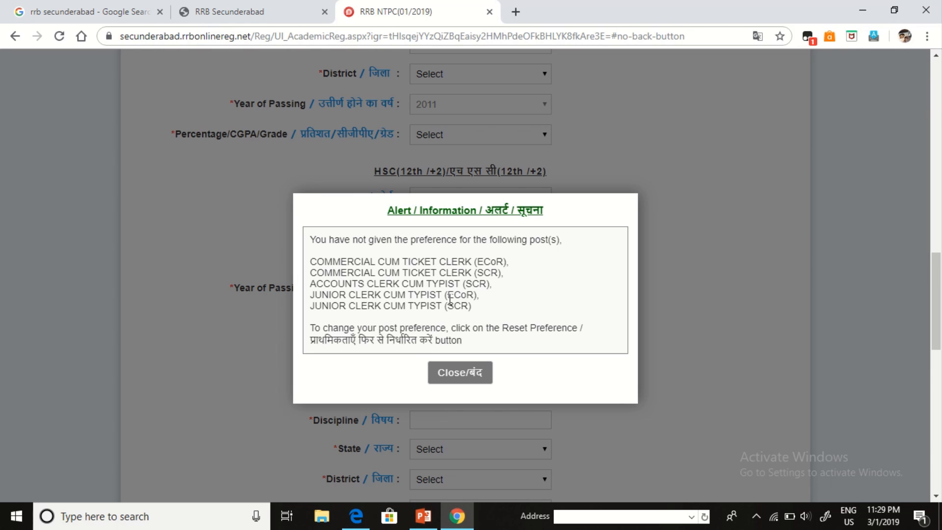
# Dismiss the missing-preferences alert and set the SSLC board to State Board.
pyautogui.click(457, 371)
pyautogui.scroll(1, 457, 372)
pyautogui.scroll(8, 457, 371)
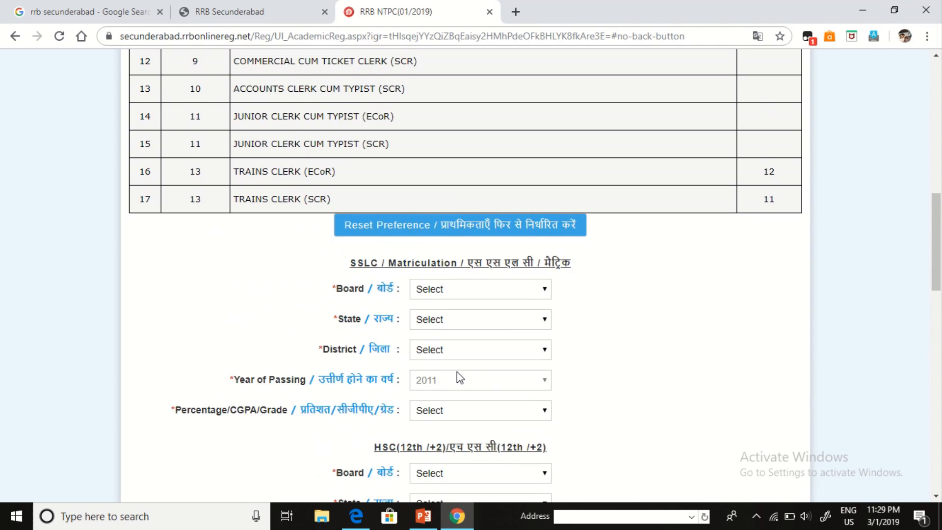
pyautogui.scroll(-4, 457, 372)
pyautogui.click(448, 292)
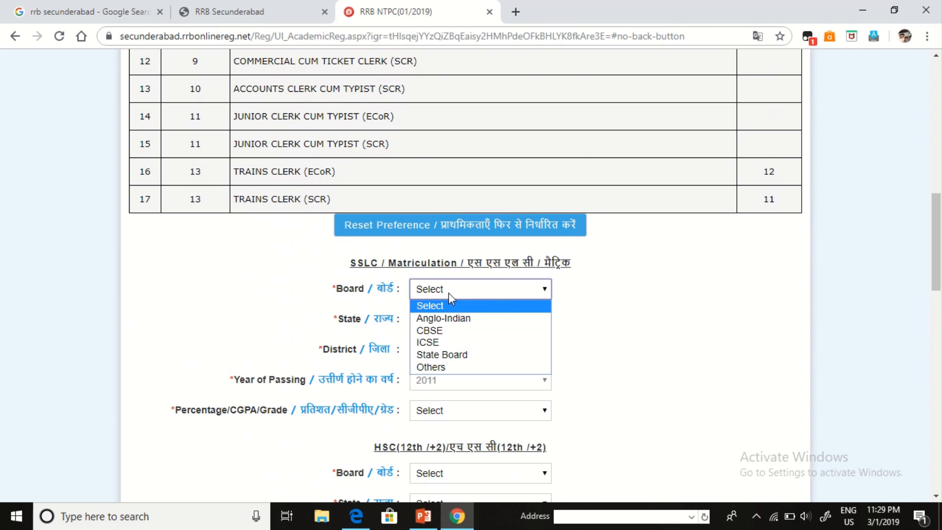
pyautogui.click(457, 354)
# Set the SSLC state to Andhra Pradesh and the district to Guntur.
pyautogui.click(456, 322)
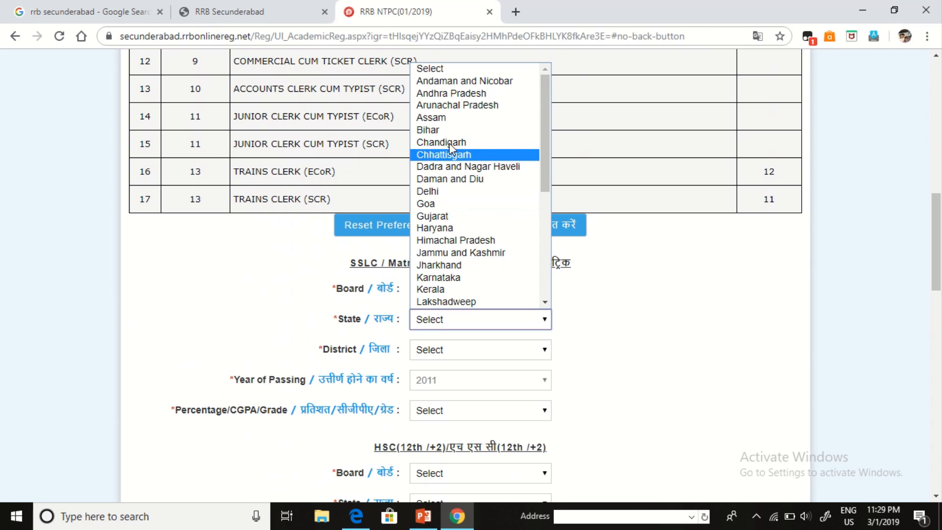
pyautogui.click(447, 99)
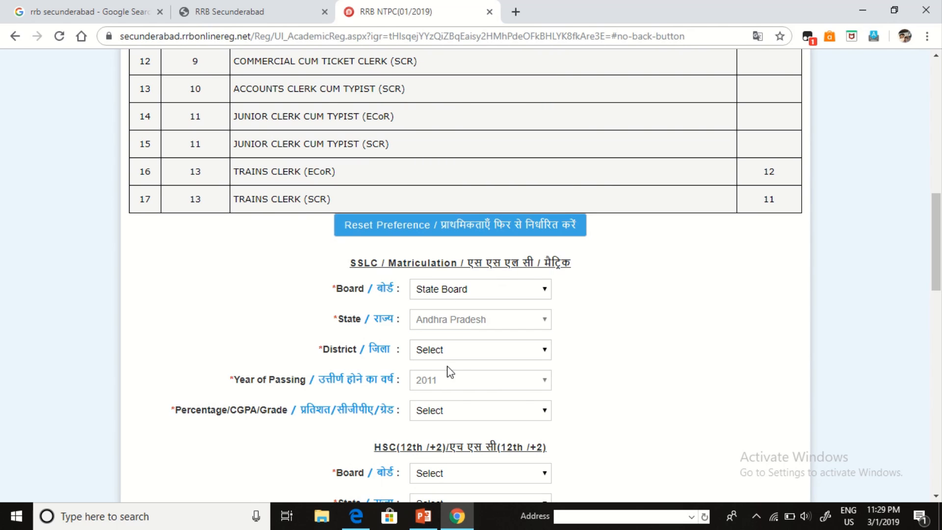
pyautogui.click(444, 357)
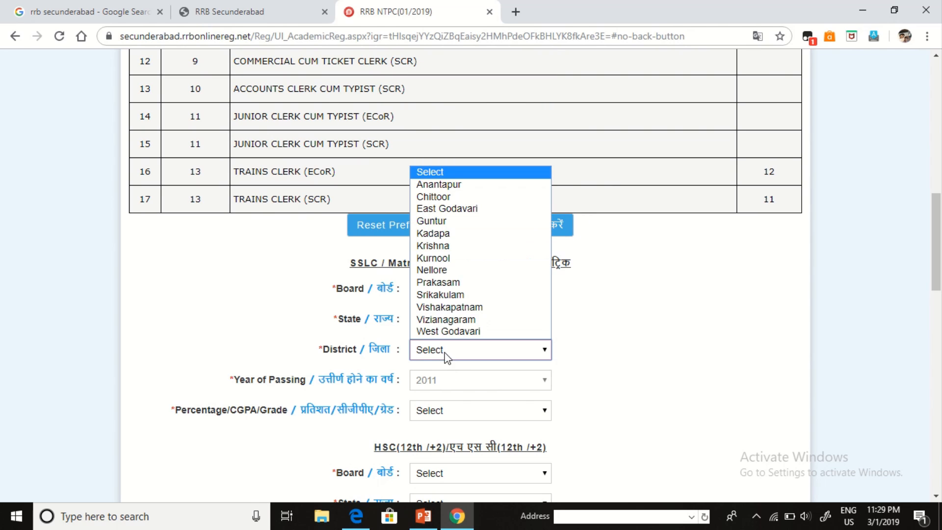
pyautogui.click(442, 222)
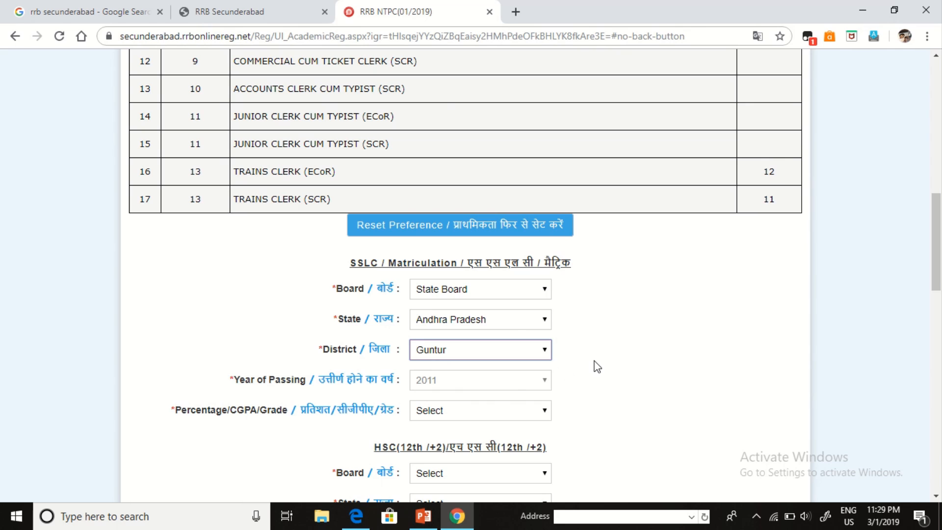
# Choose Percentage as the SSLC marks type and start entering the percentage.
pyautogui.scroll(-3, 596, 366)
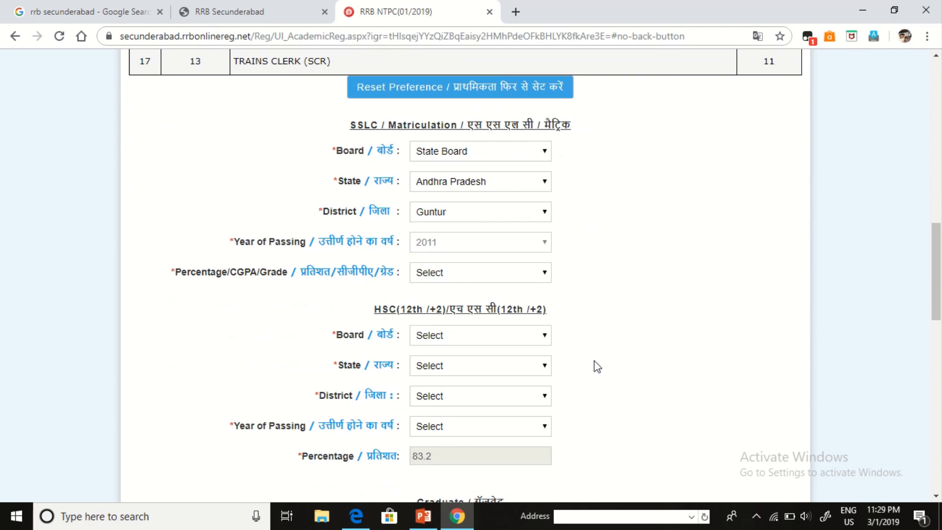
pyautogui.click(482, 275)
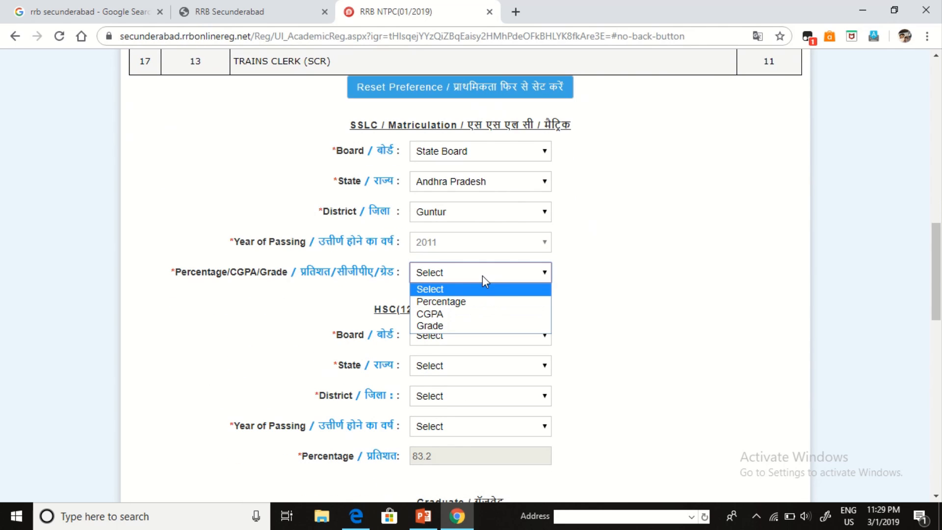
pyautogui.click(485, 302)
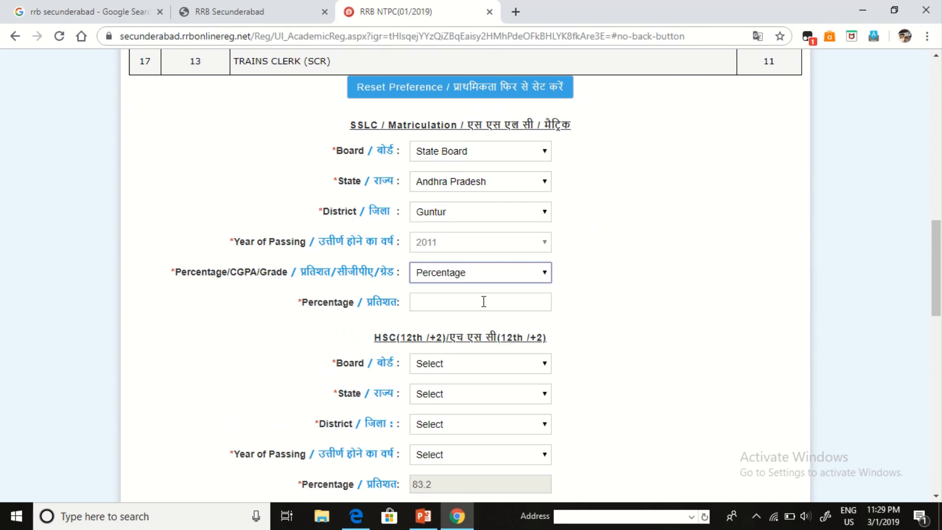
pyautogui.click(484, 302)
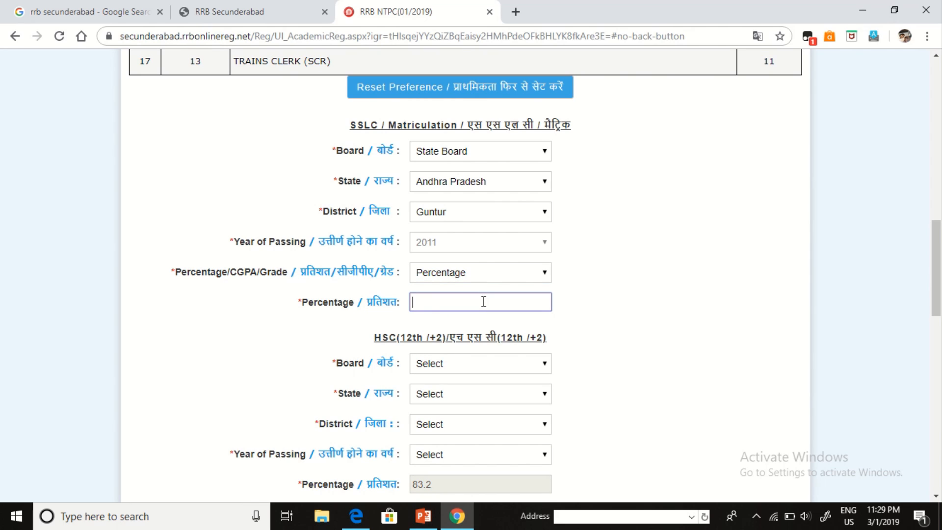
pyautogui.click(639, 332)
pyautogui.scroll(-6, 639, 333)
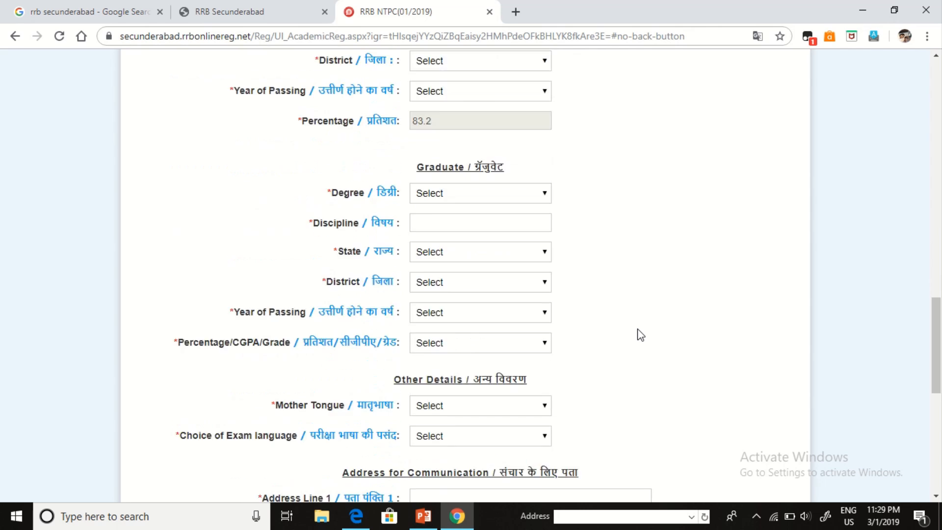
# Agree to RRBs sharing exam scores and accept the eligibility declaration.
pyautogui.scroll(-7, 640, 335)
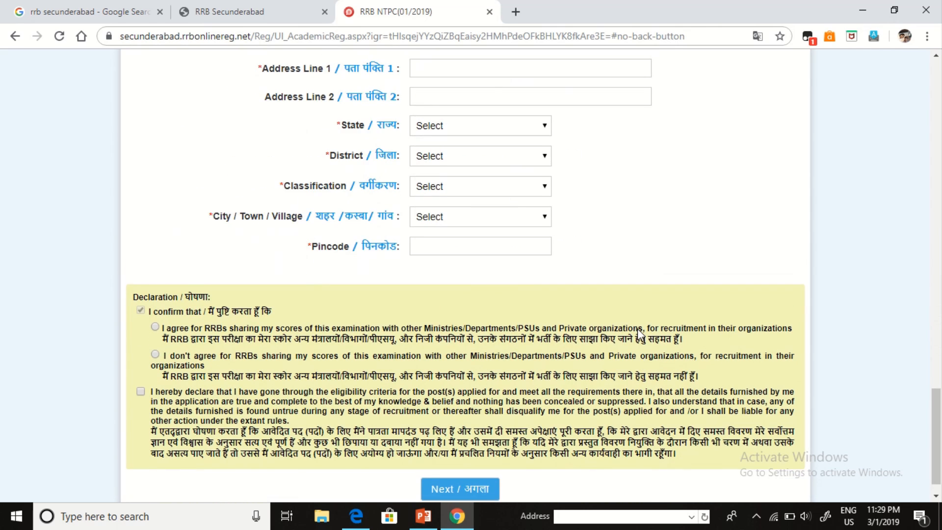
pyautogui.scroll(12, 637, 330)
pyautogui.scroll(-7, 639, 333)
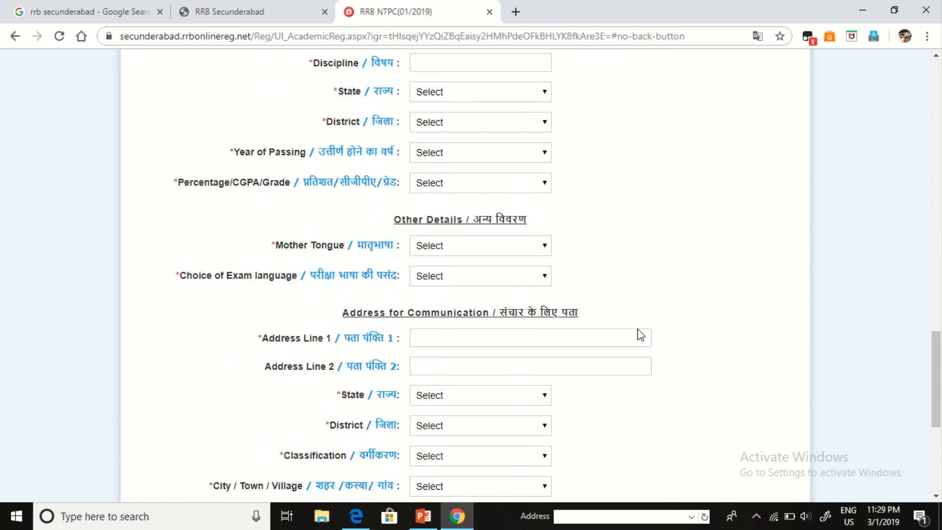
pyautogui.scroll(-6, 640, 336)
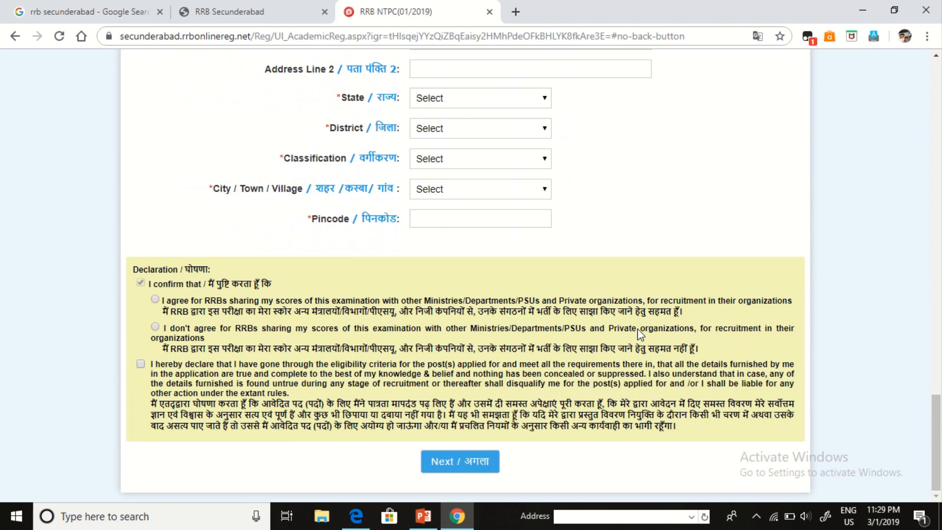
pyautogui.click(157, 299)
pyautogui.click(140, 365)
# Confirm agreement to share exam scores with other organisations and proceed to the next step.
pyautogui.click(370, 31)
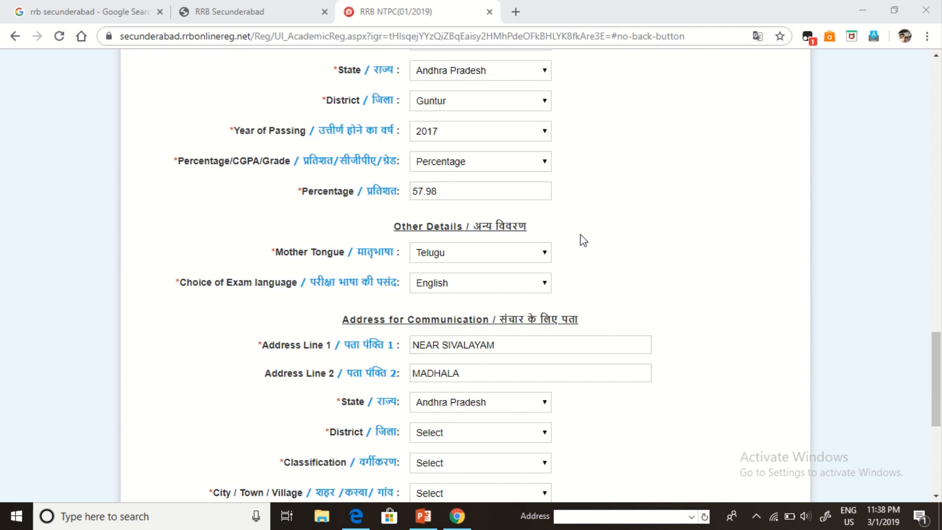
pyautogui.click(938, 164)
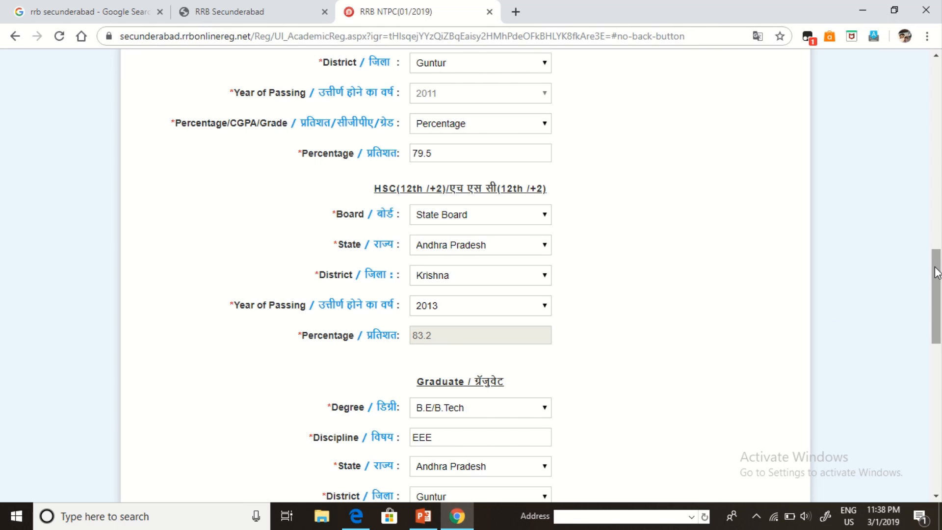
pyautogui.moveTo(940, 270); pyautogui.dragTo(939, 366)
pyautogui.scroll(-3, 723, 315)
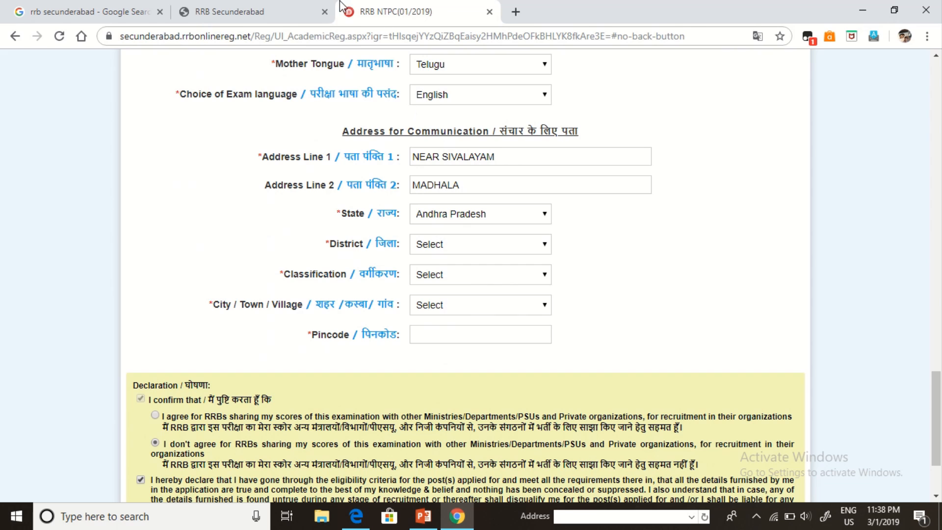
pyautogui.moveTo(375, 19)
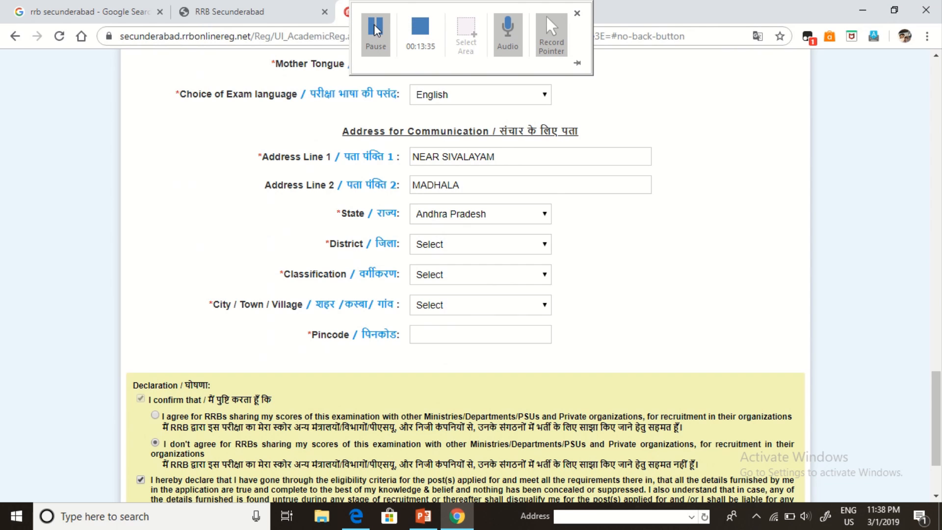
pyautogui.click(375, 30)
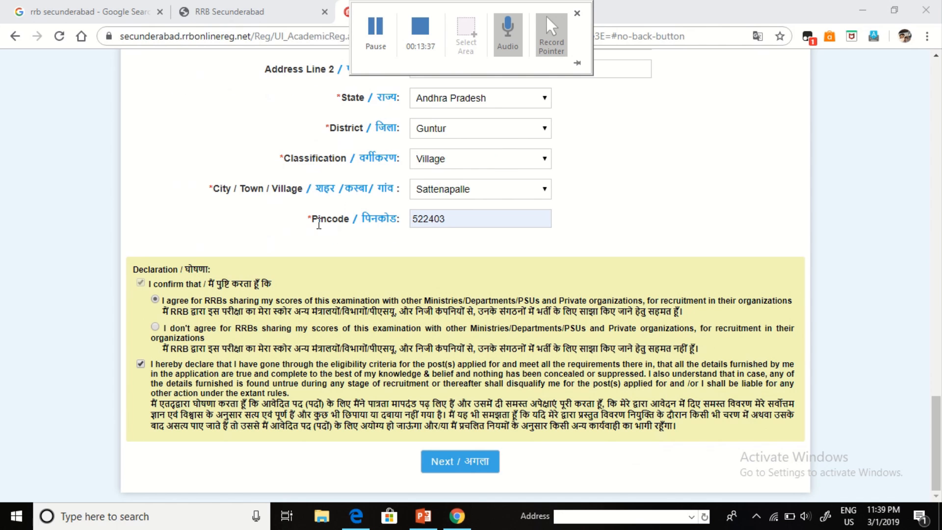
pyautogui.click(153, 300)
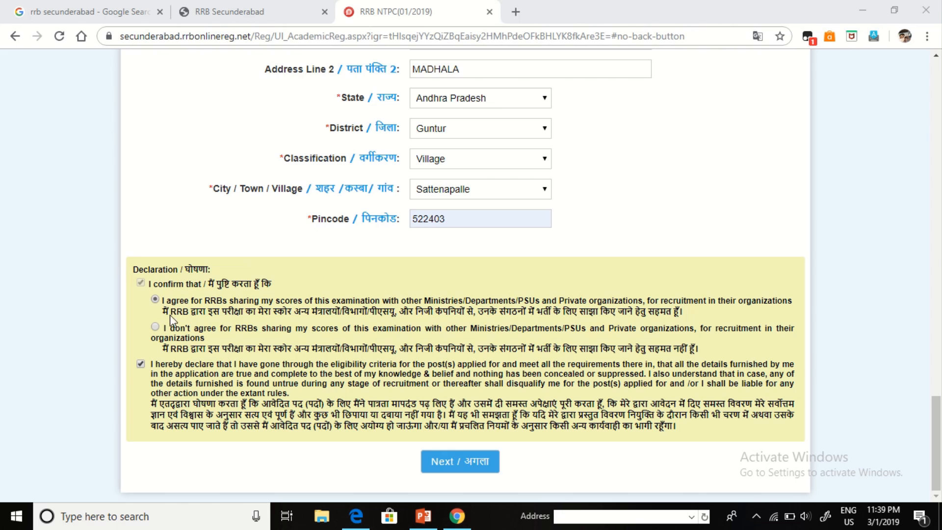
pyautogui.click(442, 474)
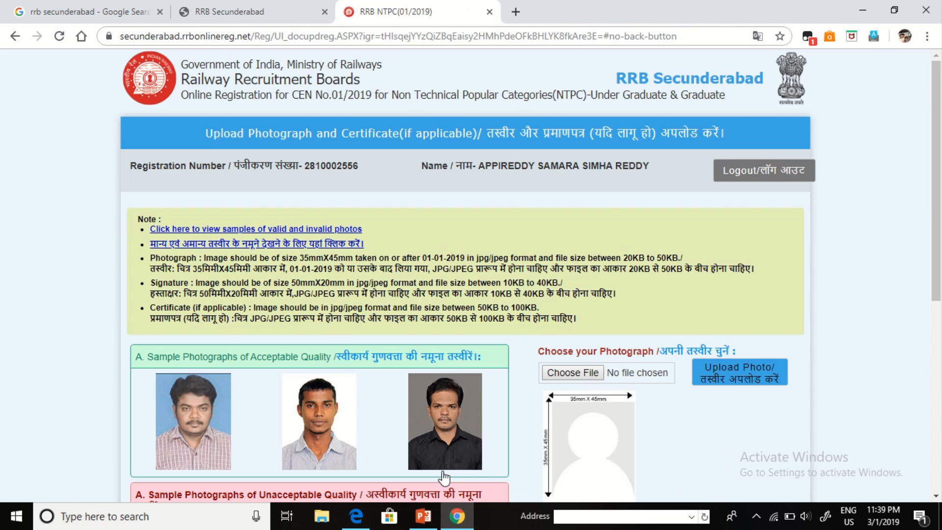
# Review the photo size and format notes and samples, then browse for the photograph file.
pyautogui.scroll(-5, 444, 476)
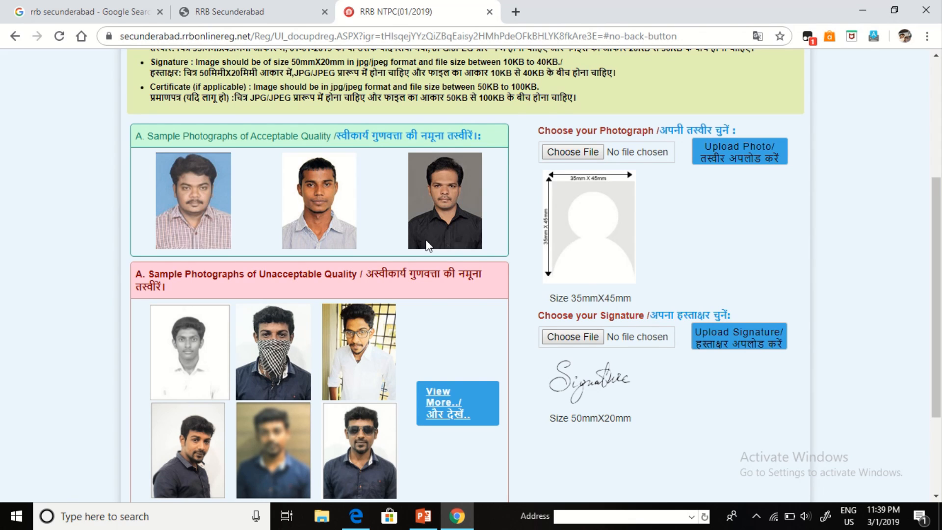
pyautogui.scroll(2, 426, 241)
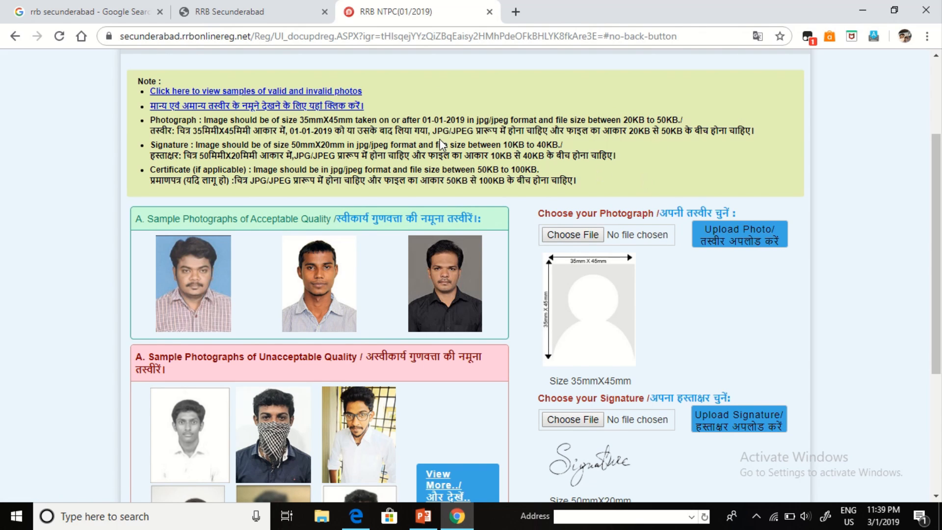
pyautogui.scroll(-1, 440, 140)
pyautogui.scroll(-4, 440, 139)
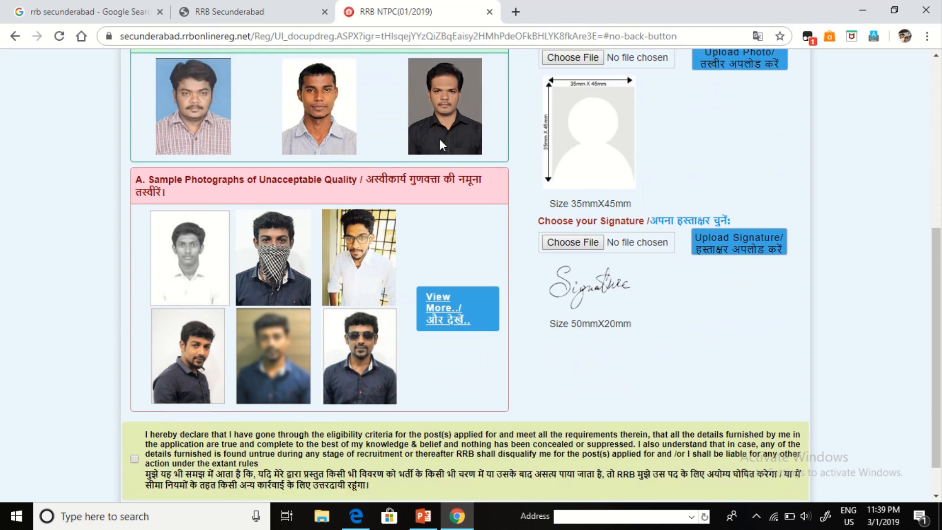
pyautogui.scroll(4, 440, 139)
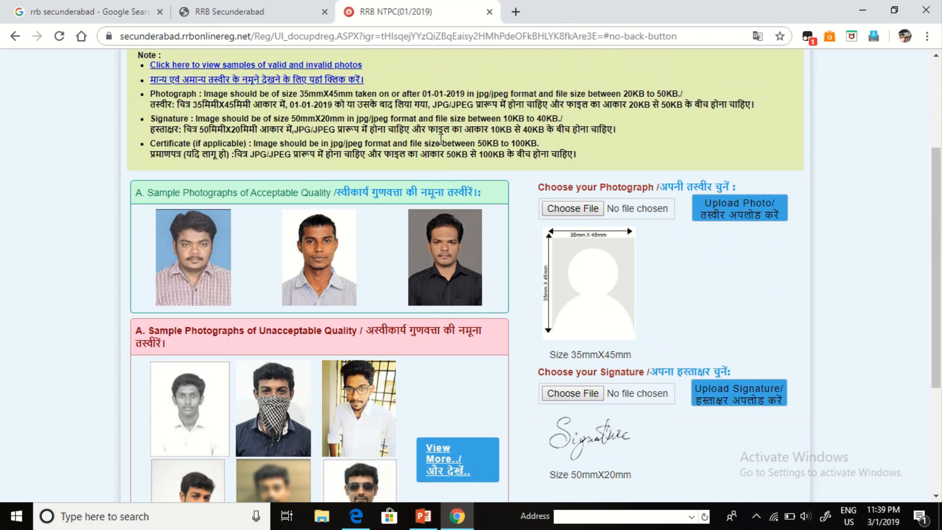
pyautogui.click(577, 210)
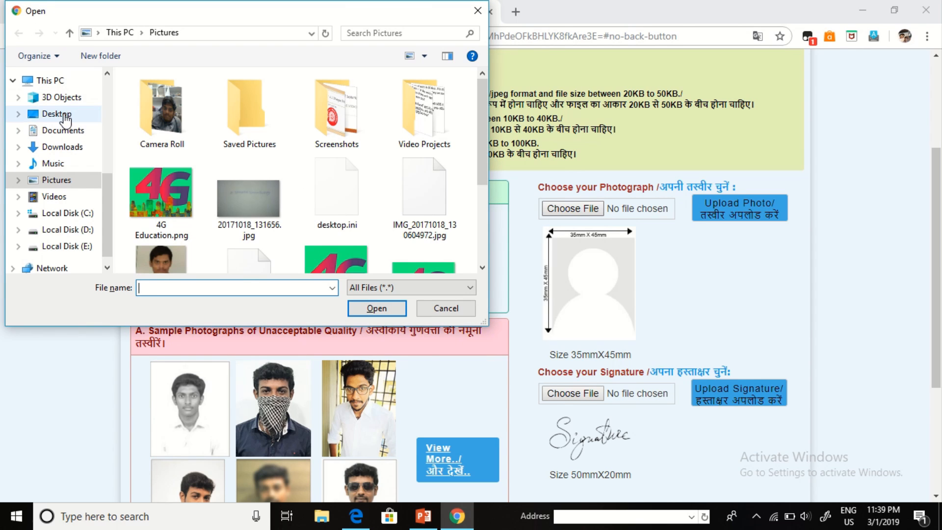
# Upload Photo1.jpg from the Desktop as the applicant's photograph.
pyautogui.click(64, 116)
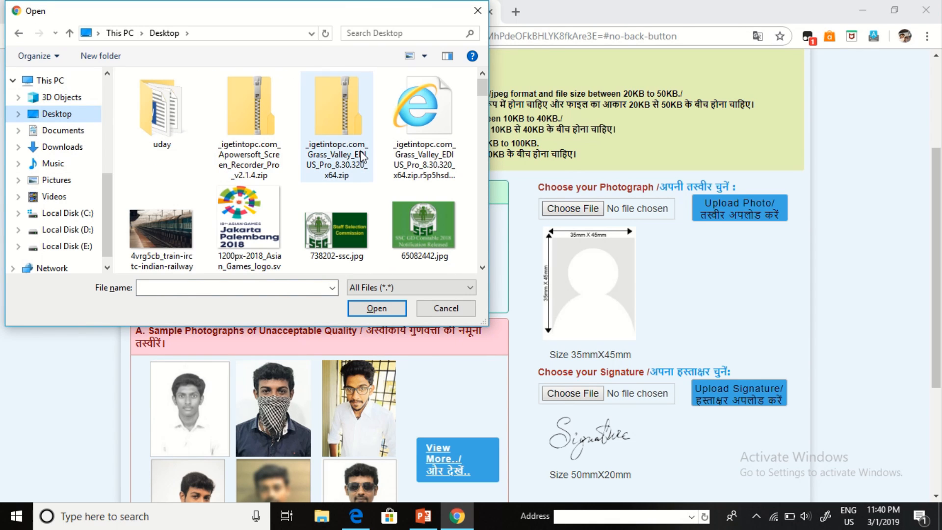
pyautogui.moveTo(486, 89); pyautogui.dragTo(437, 206)
pyautogui.click(337, 152)
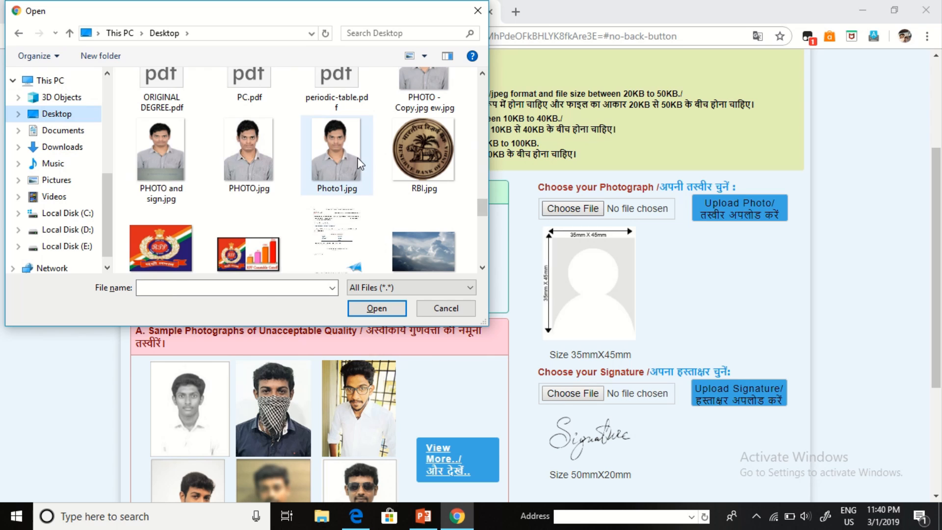
pyautogui.click(377, 308)
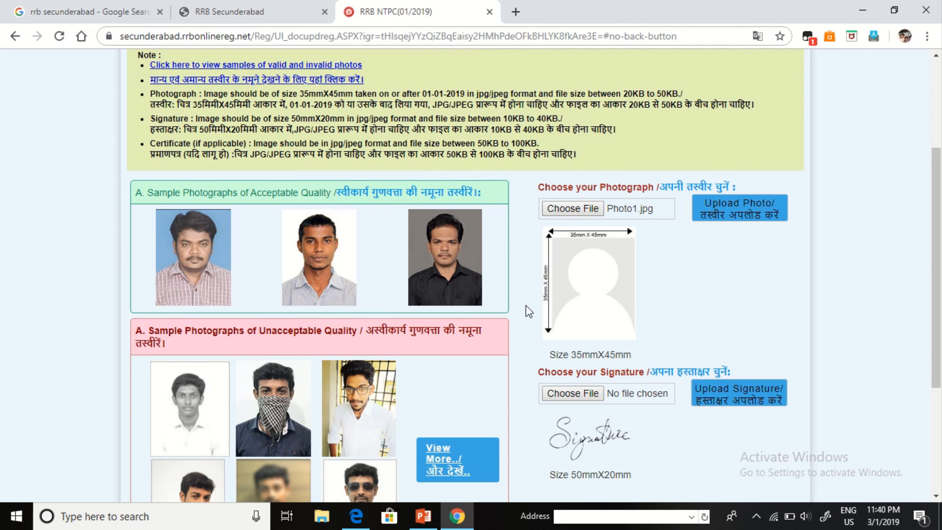
pyautogui.click(733, 208)
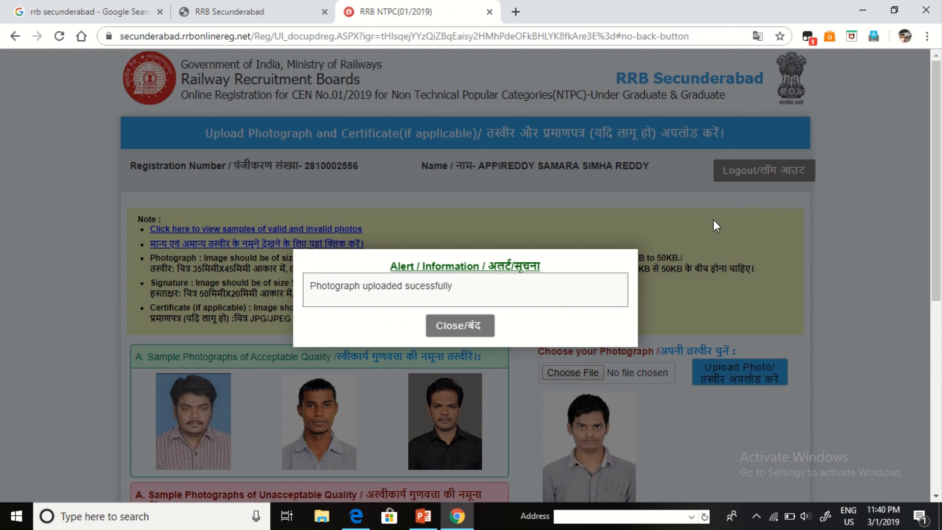
pyautogui.click(485, 326)
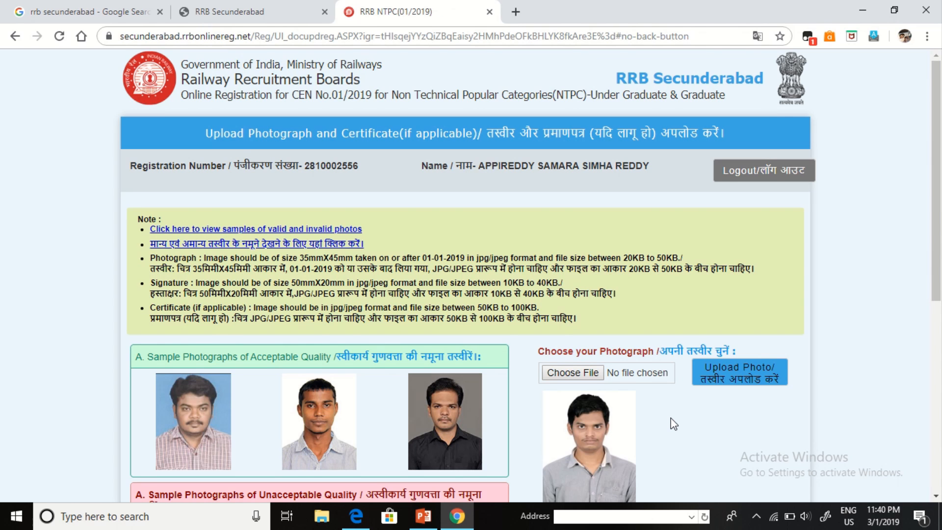
# Upload 20171018_131656.jpg from Pictures as the signature image.
pyautogui.scroll(-4, 672, 421)
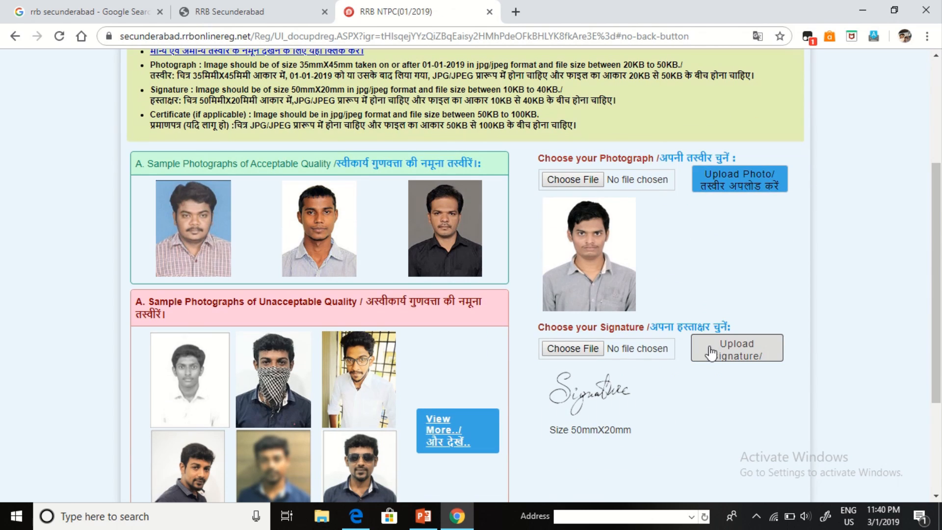
pyautogui.click(592, 353)
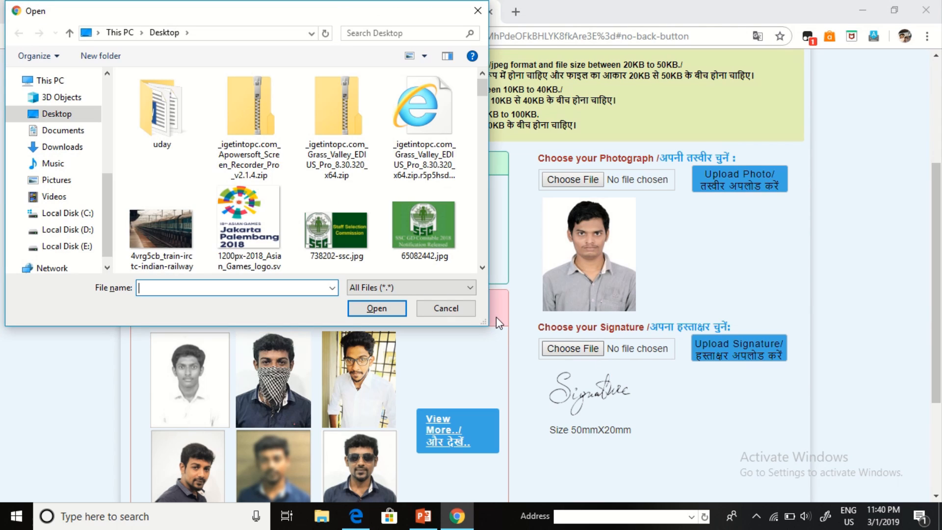
pyautogui.click(68, 180)
pyautogui.click(251, 179)
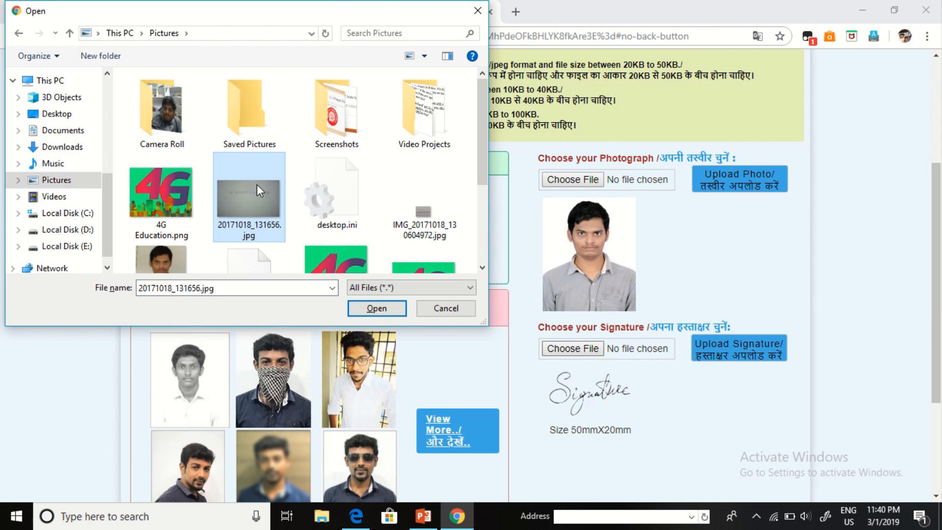
pyautogui.click(376, 307)
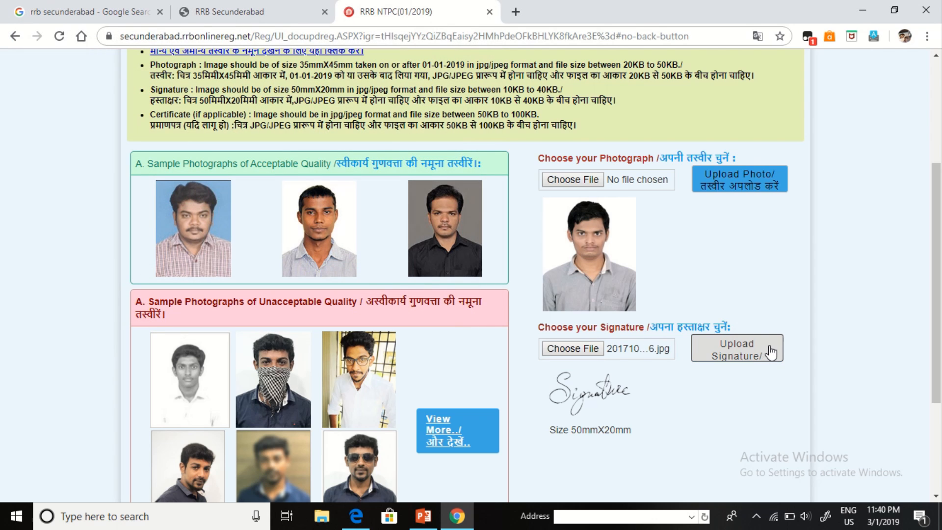
pyautogui.click(771, 352)
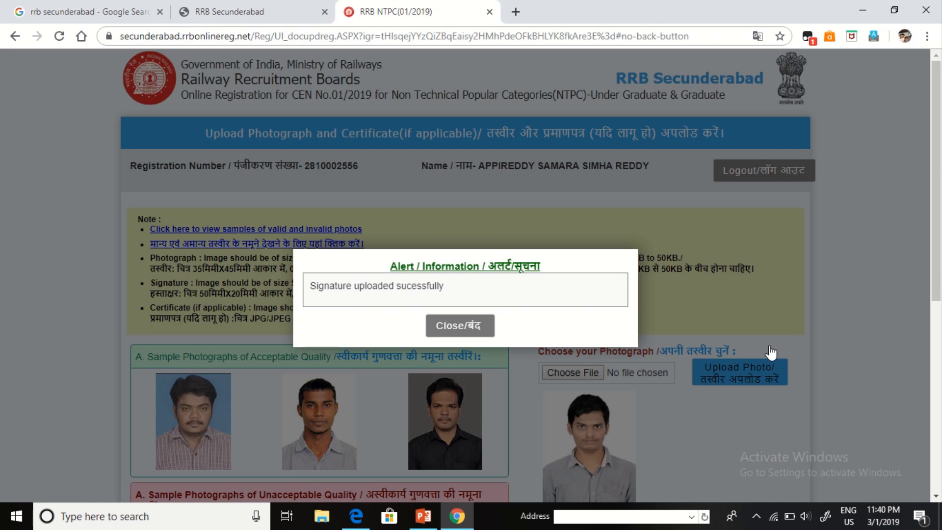
pyautogui.click(480, 326)
pyautogui.scroll(-2, 481, 326)
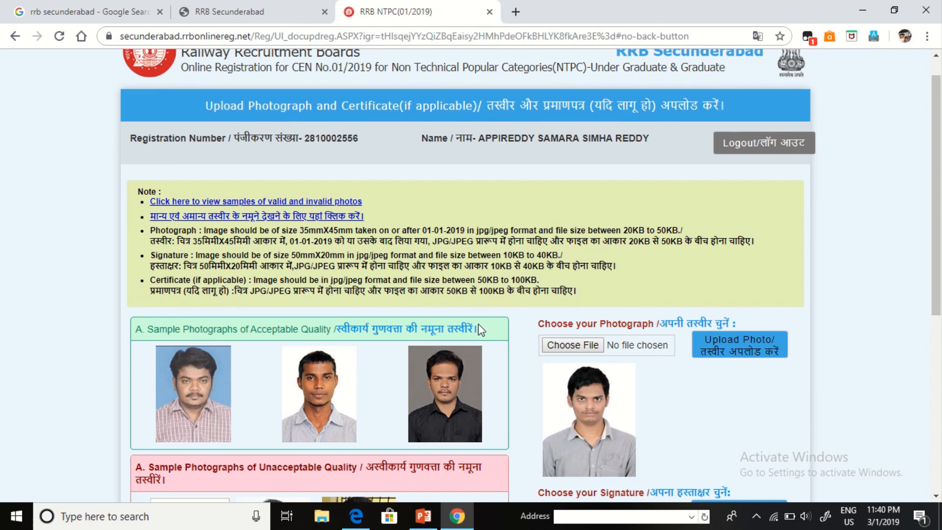
# Submit the completed application with the final declaration ticked.
pyautogui.scroll(-5, 478, 322)
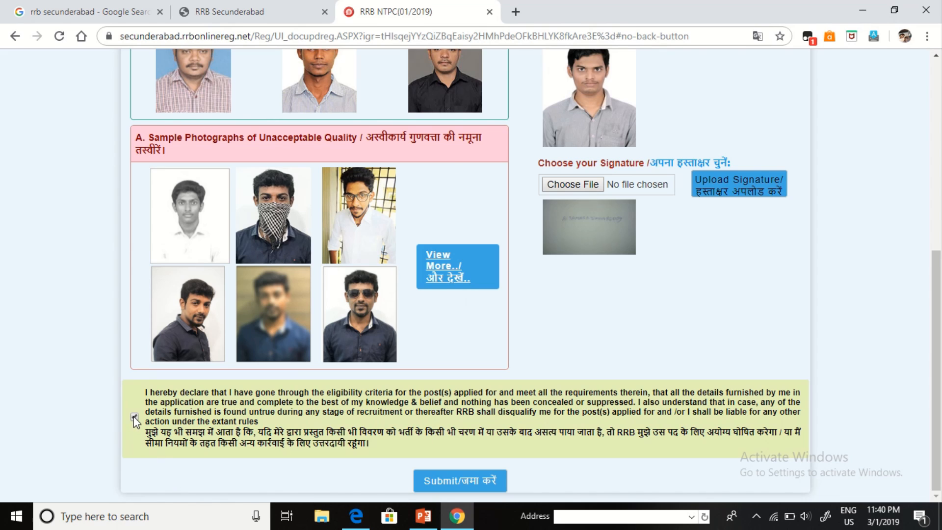
pyautogui.click(445, 482)
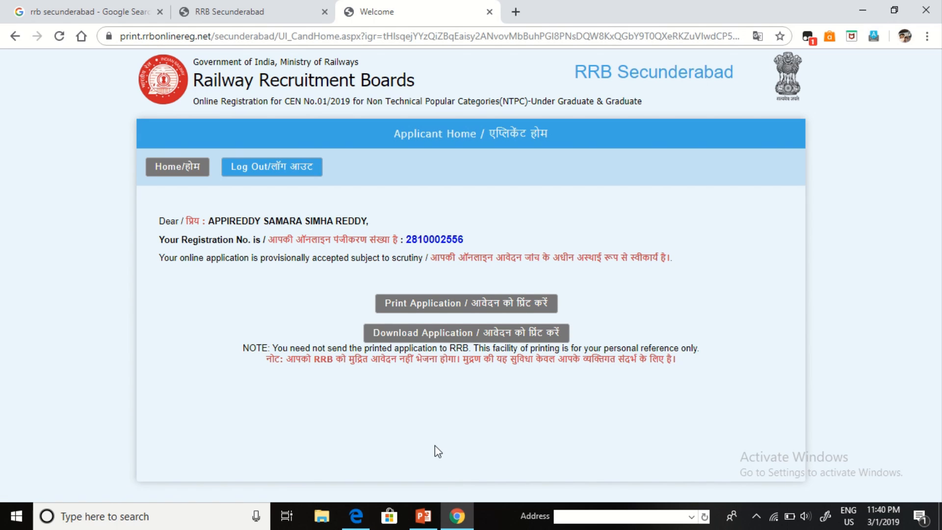
# Download the printed application form and open the PDF in the browser.
pyautogui.click(422, 338)
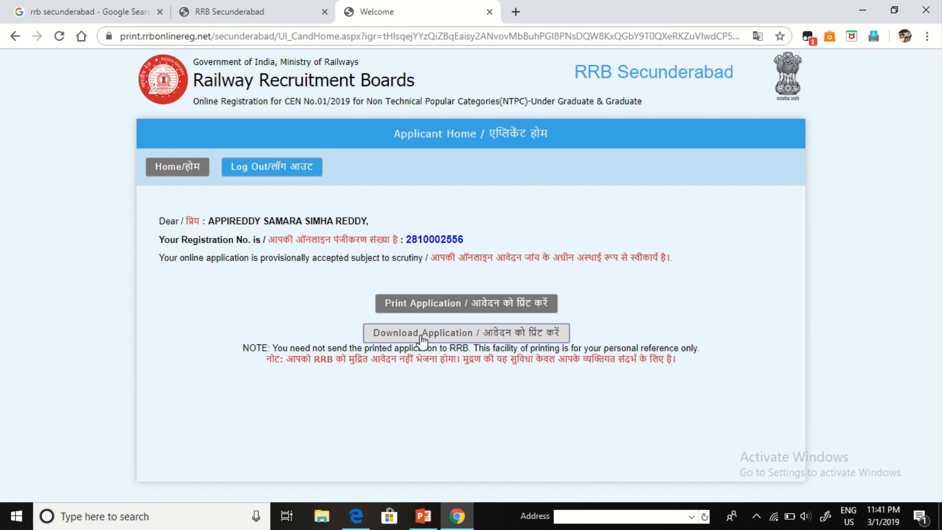
pyautogui.click(421, 335)
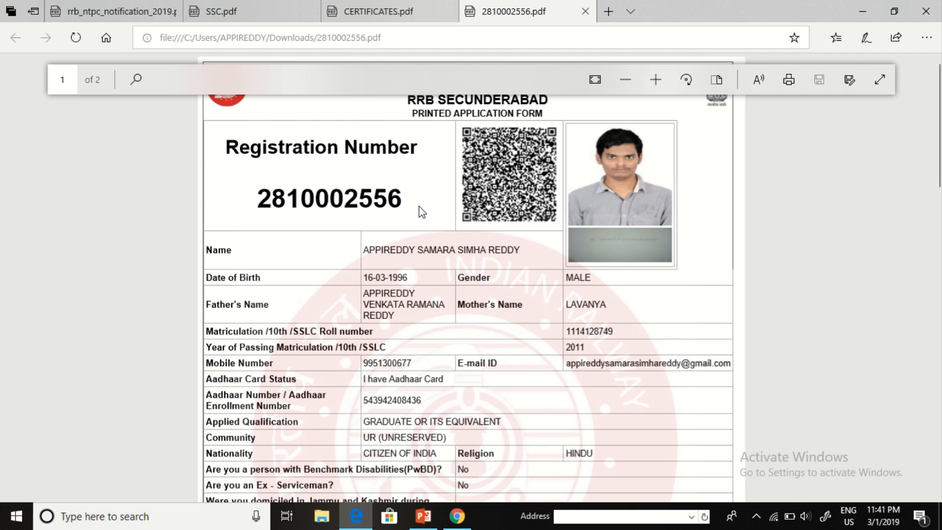
pyautogui.moveTo(431, 3)
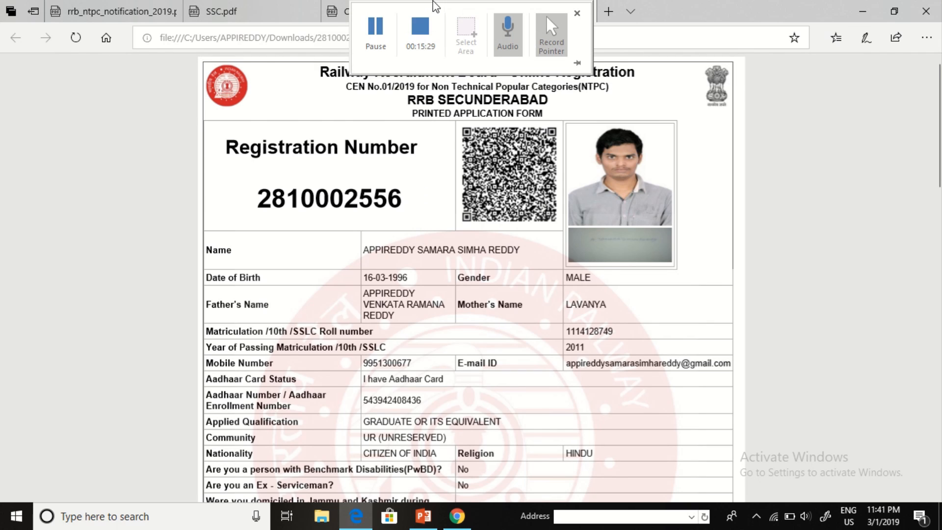